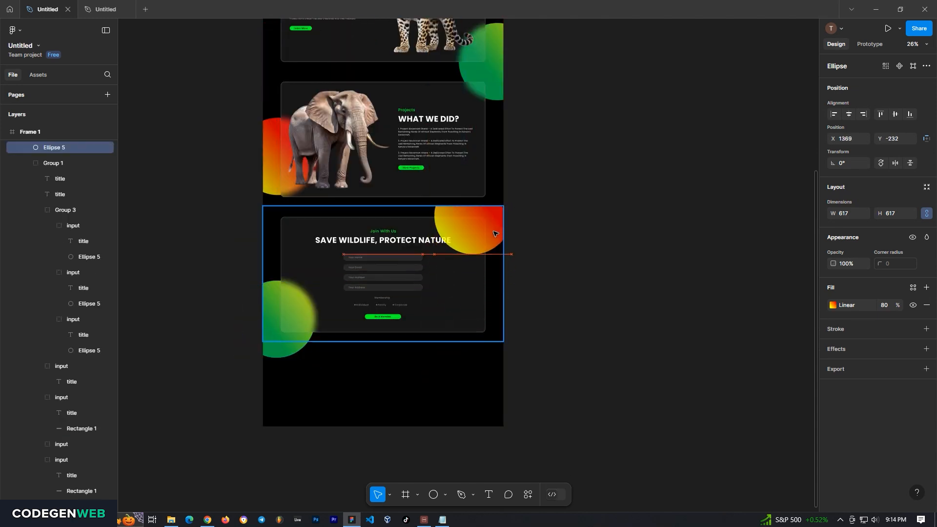
Move the red-yellow ellipse out of the Join With Us frame, placing its layer directly above Ellipse 6.
left_click_drag(41, 274, 49, 441)
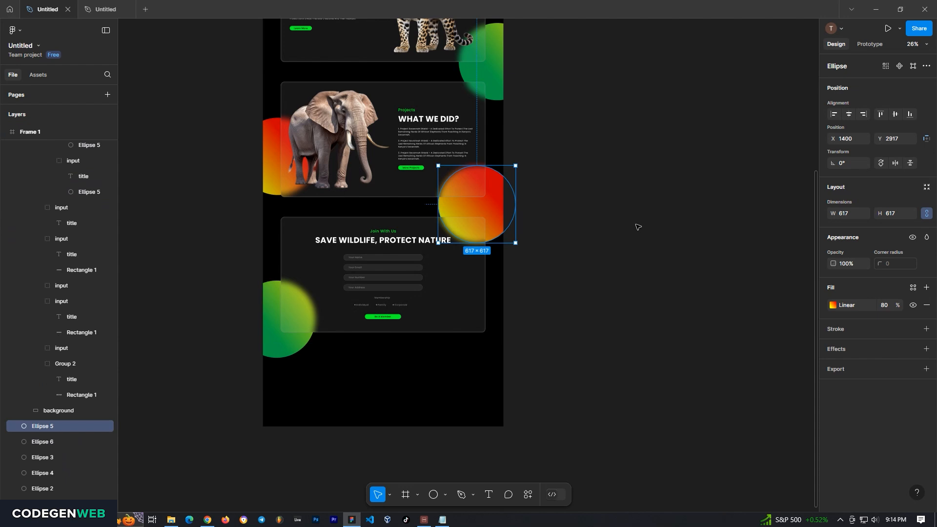
left_click(638, 226)
scroll(408, 303, "down", 3)
scroll(385, 198, "up", 3)
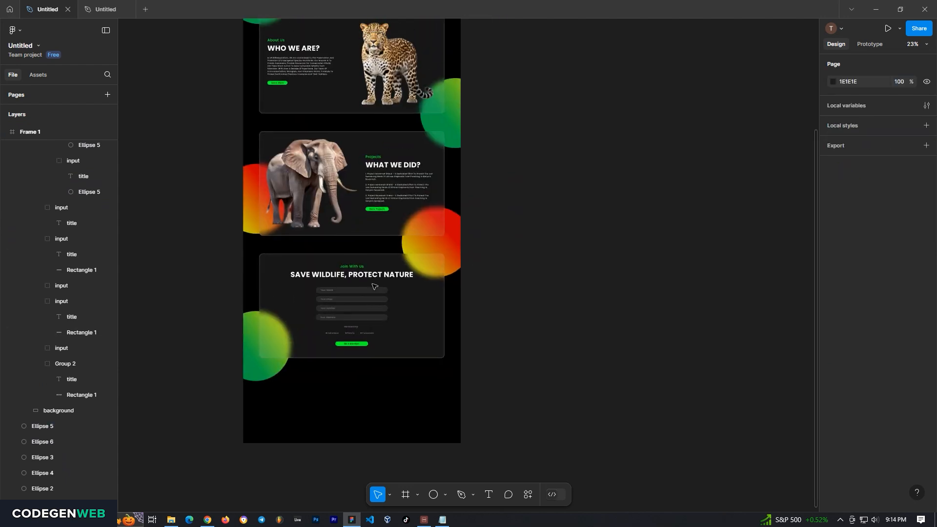
Group the five background ellipses, from Ellipse 5 down to Ellipse 2, and hide the group.
scroll(386, 195, "up", 2)
left_click(42, 426)
left_click(42, 488, "shift")
key("ctrl+g")
left_click(107, 426)
scroll(397, 238, "down", 2)
left_click(483, 349)
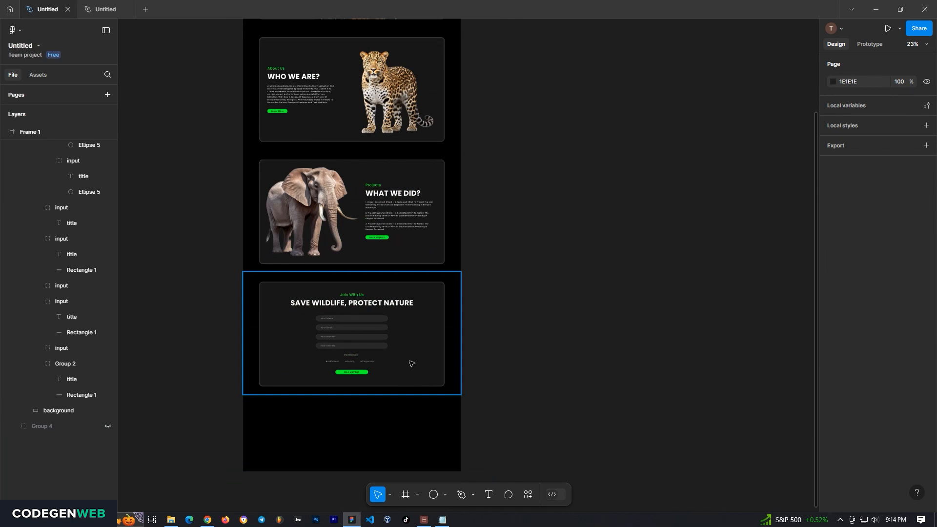
Duplicate the join us frame, order the copy below the original in the layers, and rename it footer.
scroll(529, 335, "up", 2)
left_click(54, 411)
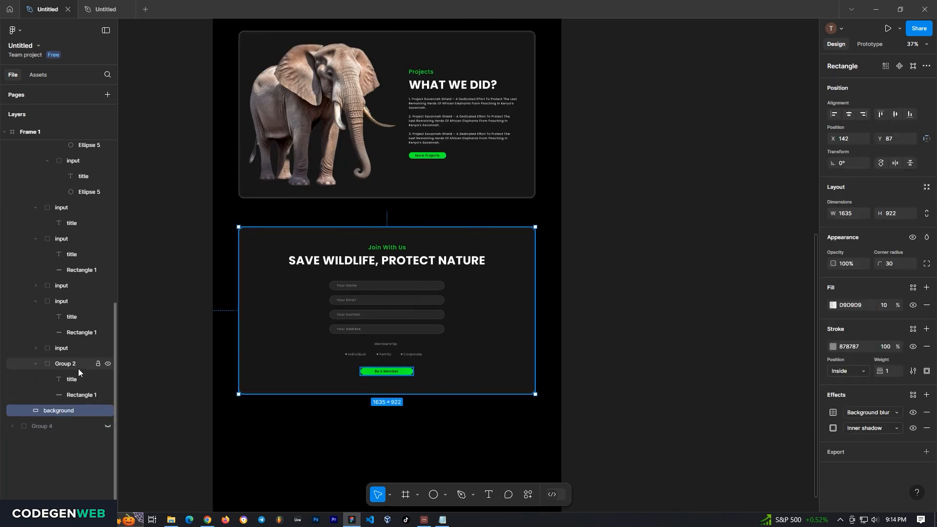
scroll(78, 367, "up", 5)
left_click(34, 319)
left_click(12, 319)
left_click_drag(49, 319, 49, 330)
double_click(42, 335)
type("footer")
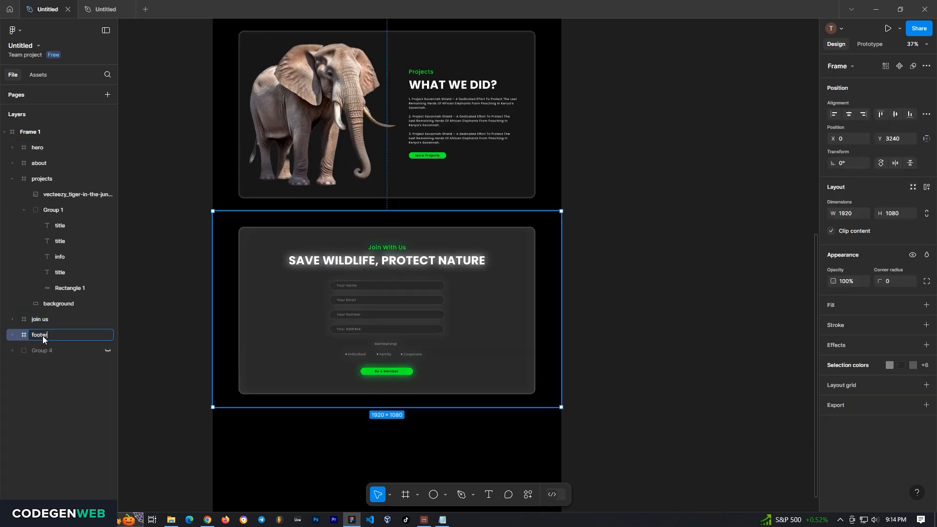
key("Return")
Place the footer frame directly beneath the join us section at Y 4320 and shorten its height to 680.
scroll(439, 244, "down", 2)
left_click_drag(494, 218, 519, 375)
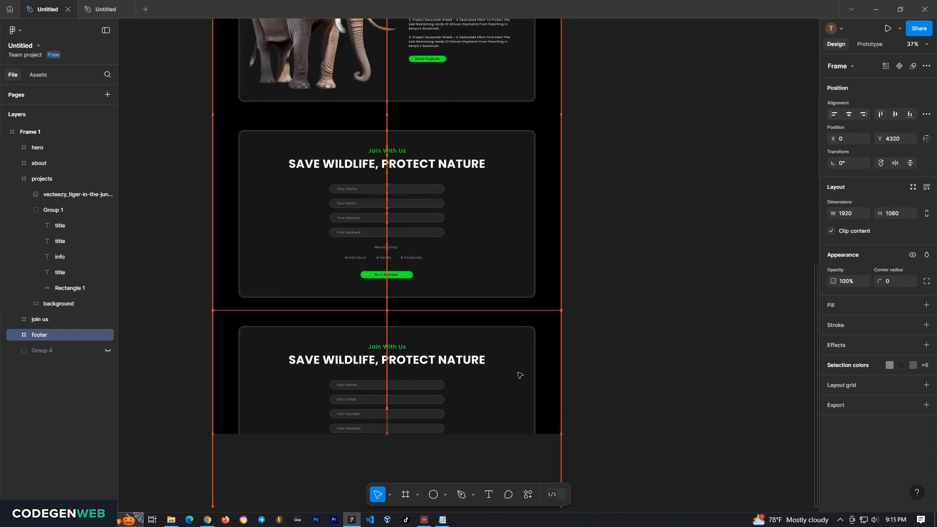
scroll(520, 375, "down", 2)
left_click_drag(377, 409, 385, 337)
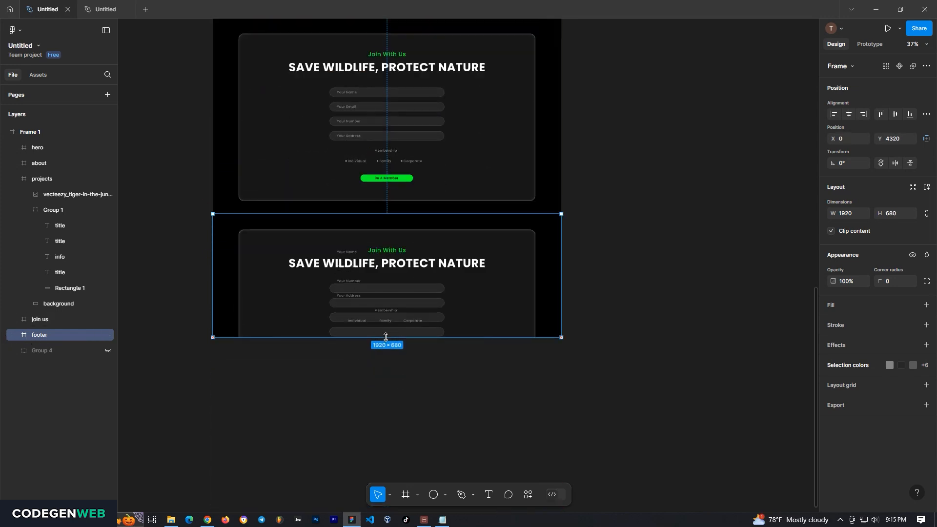
Delete the form content group from the footer frame, keeping only its background.
left_click(12, 335)
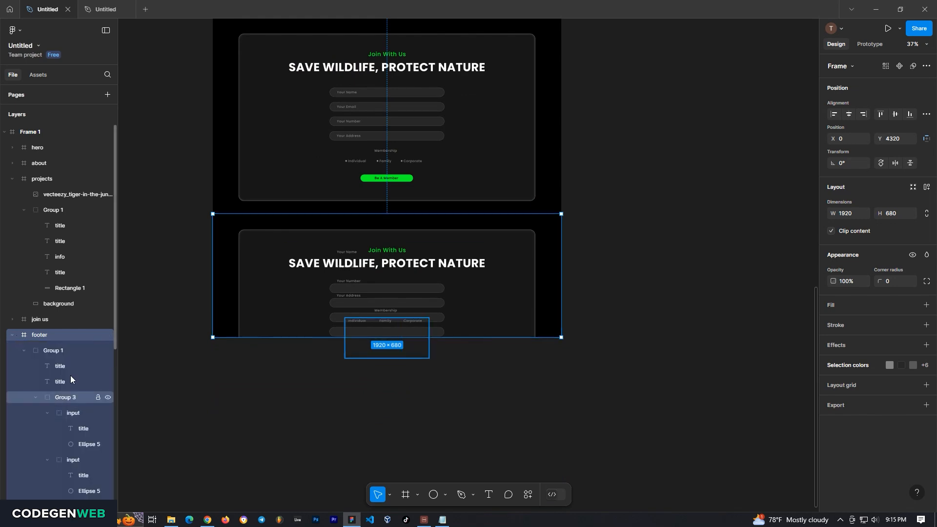
scroll(71, 376, "down", 3)
left_click(52, 205)
key("Delete")
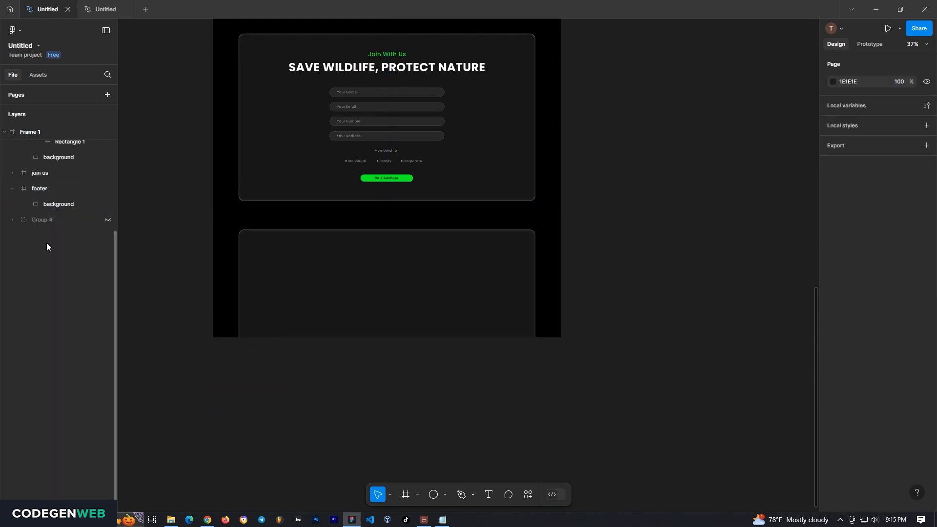
Shorten the footer's background rectangle to a height of about 501.
left_click(51, 220)
scroll(30, 292, "up", 2)
left_click(58, 301)
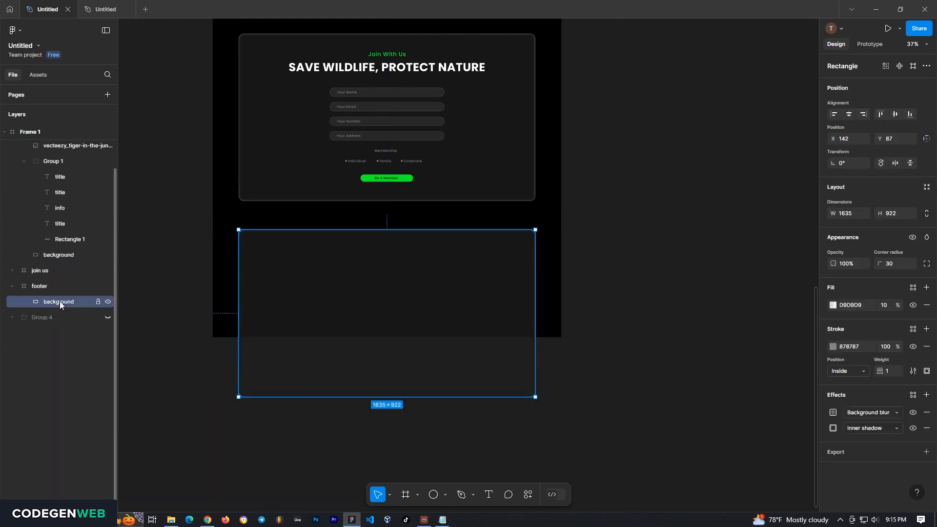
left_click_drag(409, 393, 412, 321)
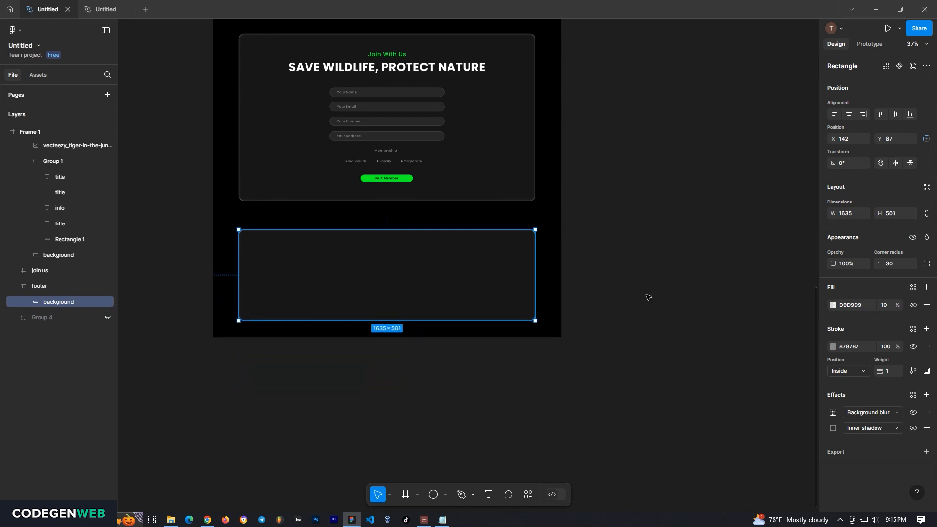
Copy the green "Join With Us" heading into the footer card's upper-left area at about X 264, Y 163.
left_click(42, 288)
scroll(391, 122, "up", 1)
left_click(392, 82)
left_click_drag(392, 82, 296, 280, "alt")
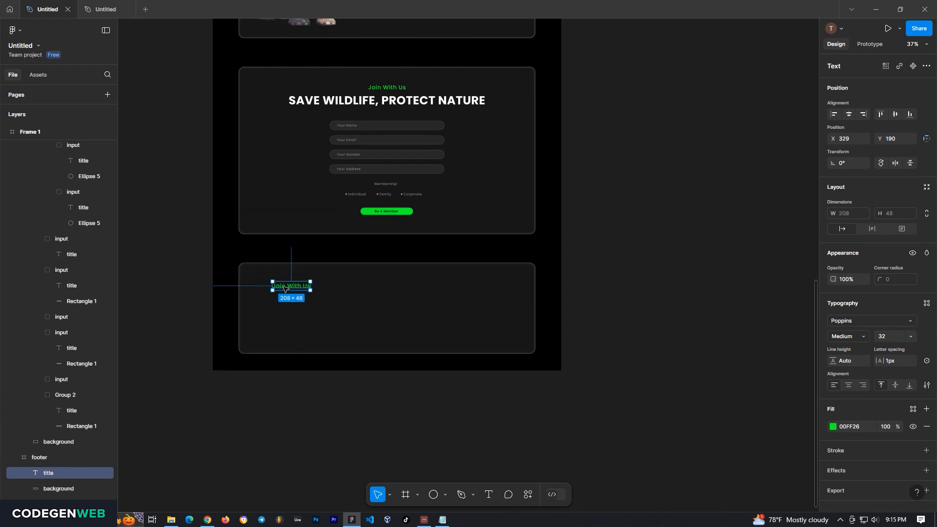
scroll(267, 285, "up", 5, "ctrl")
scroll(266, 284, "down", 3, "ctrl")
left_click_drag(266, 284, 263, 283)
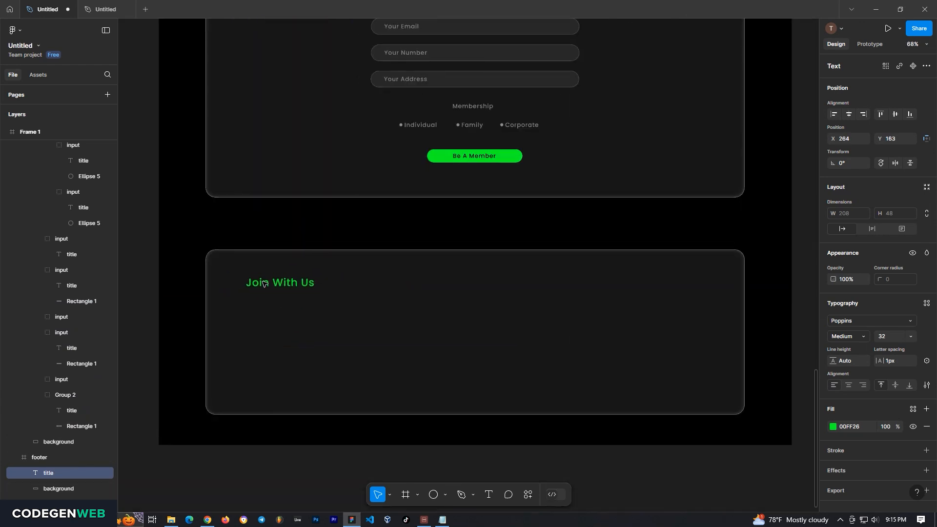
Change the copied heading to "Quick Link" in Bold white text with title case.
double_click(264, 283)
left_click(833, 427)
left_click_drag(764, 348, 669, 252)
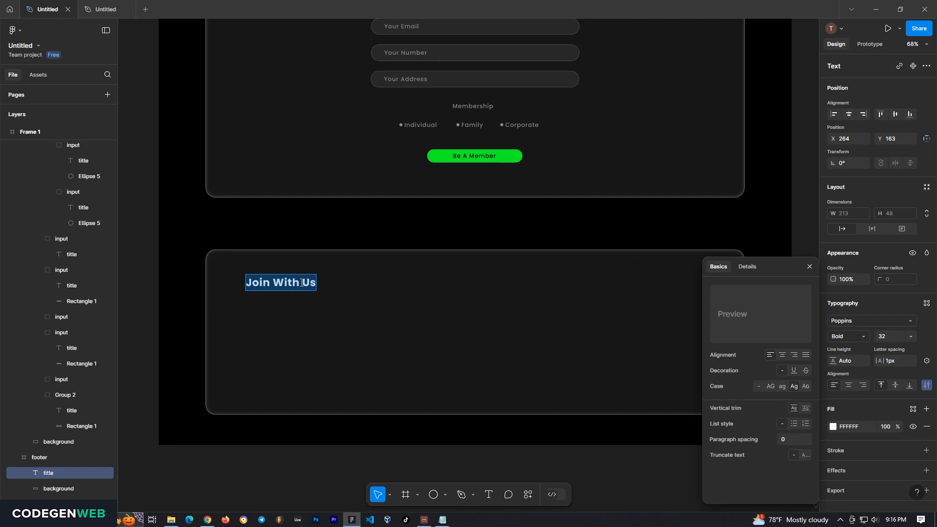
type("Quick Link")
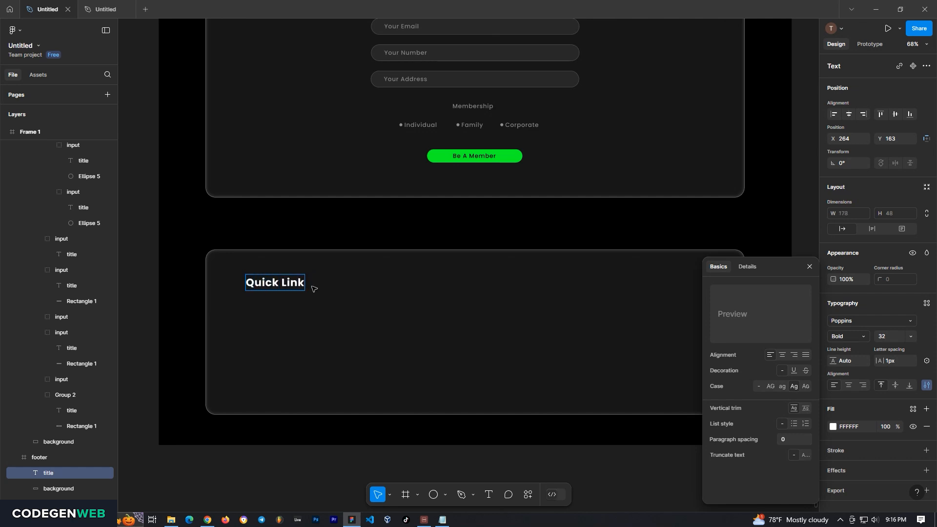
left_click(772, 386)
left_click(792, 386)
Duplicate the "Quick Link" heading at Y 240 below it and set the copy to Medium weight, size 18.
left_click_drag(277, 283, 277, 309)
double_click(276, 309)
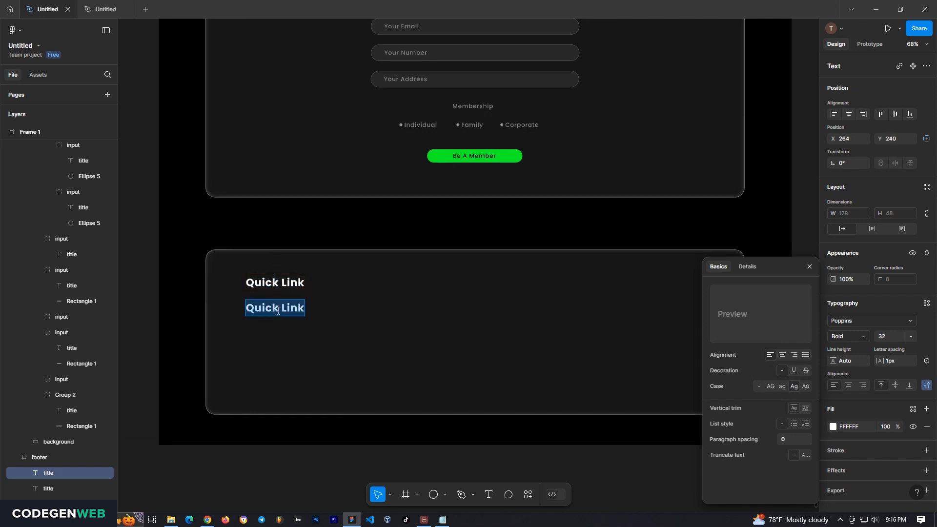
left_click(849, 336)
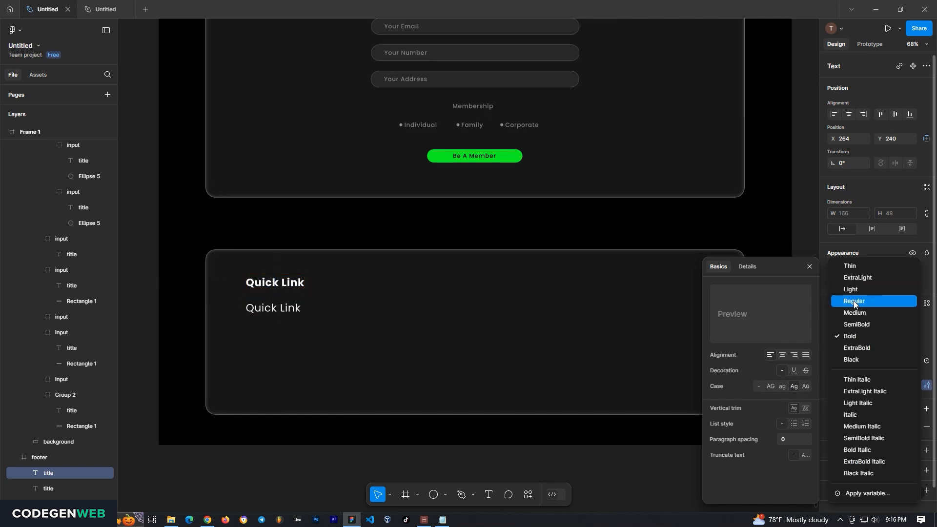
left_click(854, 313)
left_click(877, 337)
type("16")
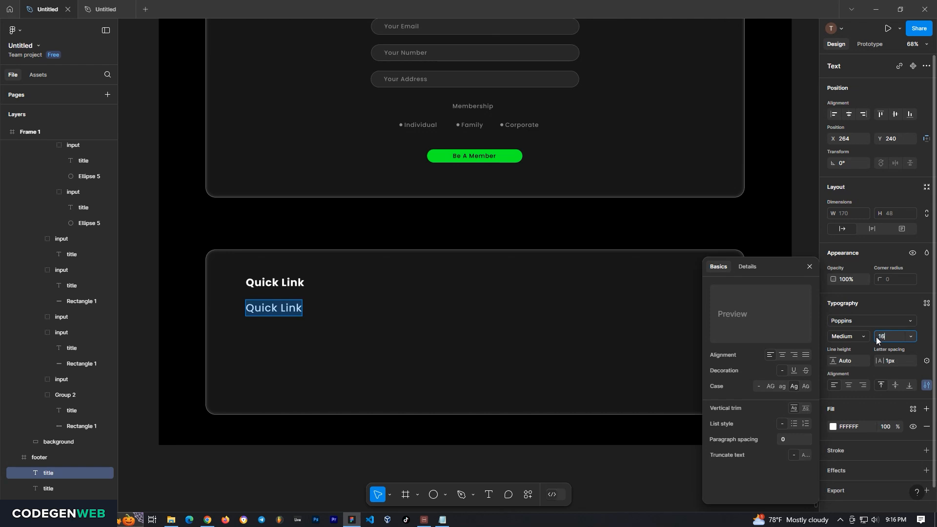
left_click(877, 338)
type("18")
key("Return")
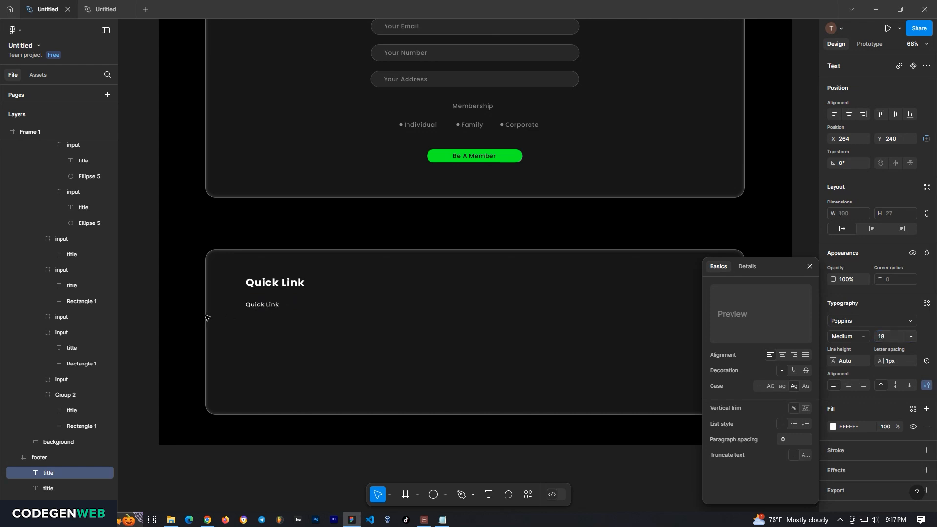
Give the smaller text the grey fill BABABA and change its wording to "Home".
left_click(833, 427)
left_click_drag(702, 290, 698, 297)
left_click(266, 304)
scroll(265, 301, "up", 5)
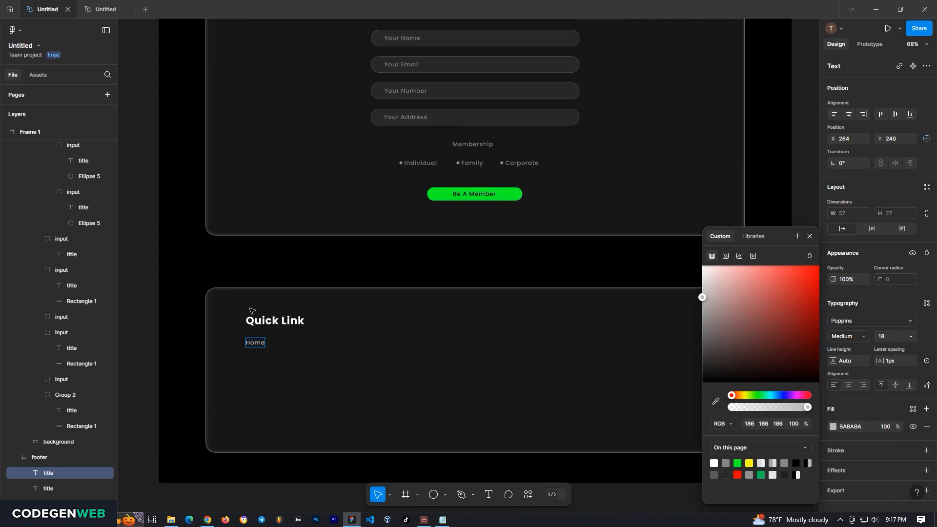
Duplicate the "Home" link below itself and change the copy to "About Us".
mouse_move(264, 316)
left_mouse_down()
mouse_move(265, 333)
mouse_move(266, 321)
left_mouse_up()
scroll(264, 334, "down", 5)
scroll(262, 321, "up", 7)
double_click(264, 321)
type("About Us")
Duplicate the "About Us" link at Y 322 and change the copy to "Projects".
left_click_drag(260, 323, 259, 367)
double_click(274, 354)
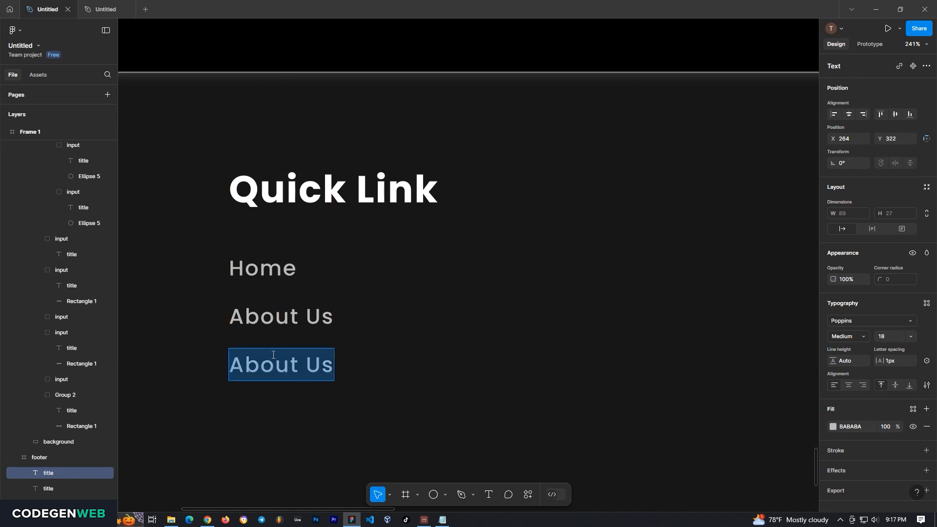
type("Projects")
left_click(442, 520)
left_click(442, 520)
left_click(442, 520)
left_click(442, 520)
key("Escape")
Add "Resources" and "Blog" links beneath "Projects" by duplicating the previous link, at Y 363 and Y 404.
left_click_drag(260, 367, 260, 415)
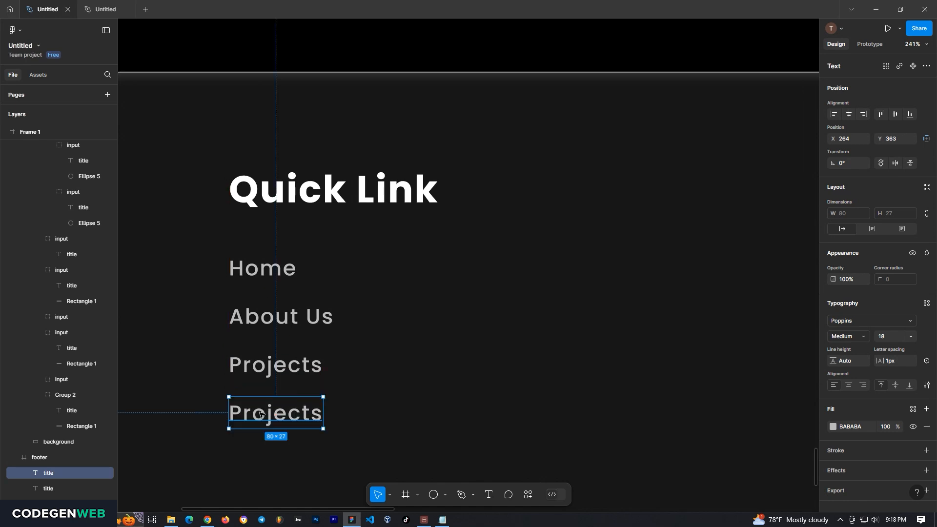
double_click(260, 414)
type("Resources")
scroll(260, 411, "down", 2)
left_click_drag(276, 322, 276, 370)
double_click(276, 370)
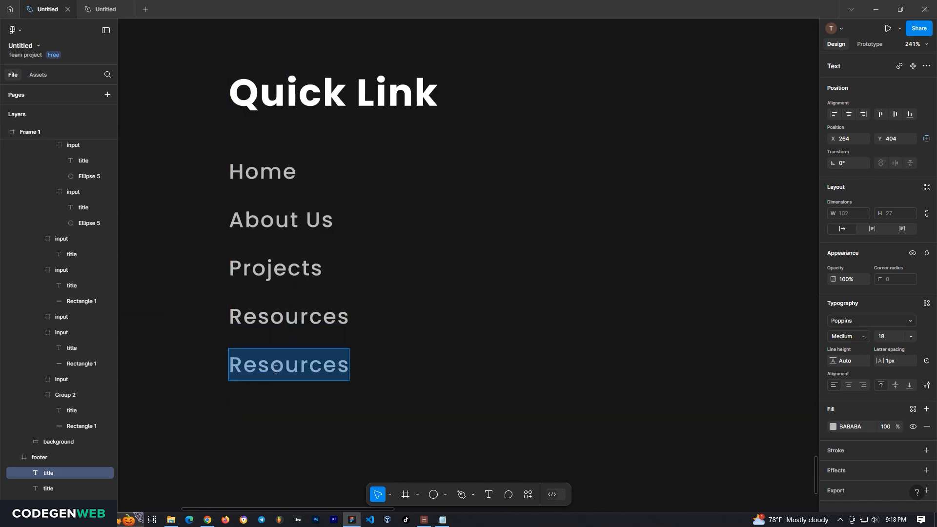
type("Blog")
Duplicate the "Blog" link at Y 445 and change the copy to "Contact".
left_click_drag(254, 366, 254, 414)
double_click(254, 414)
type("Contac")
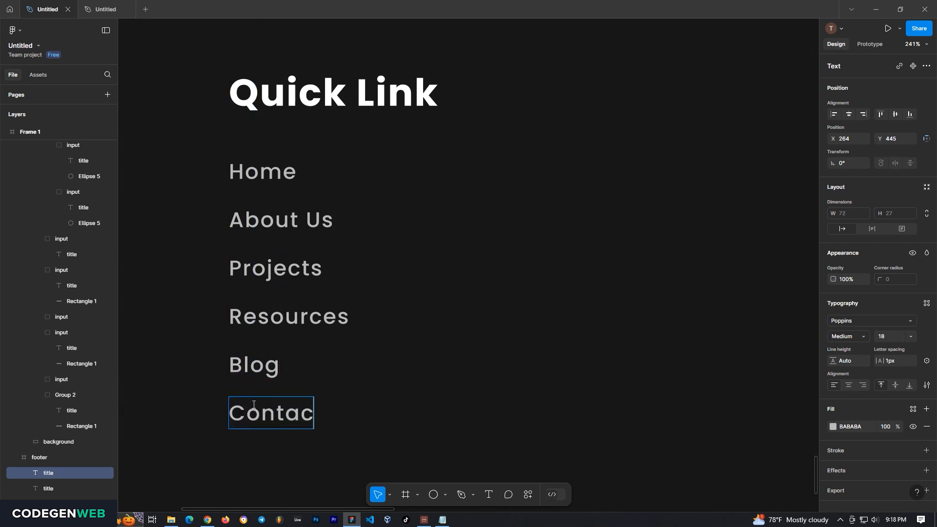
type("t")
key("Escape")
Group the "Quick Link" heading with its six links, leaving the footer background out.
scroll(280, 264, "down", 5)
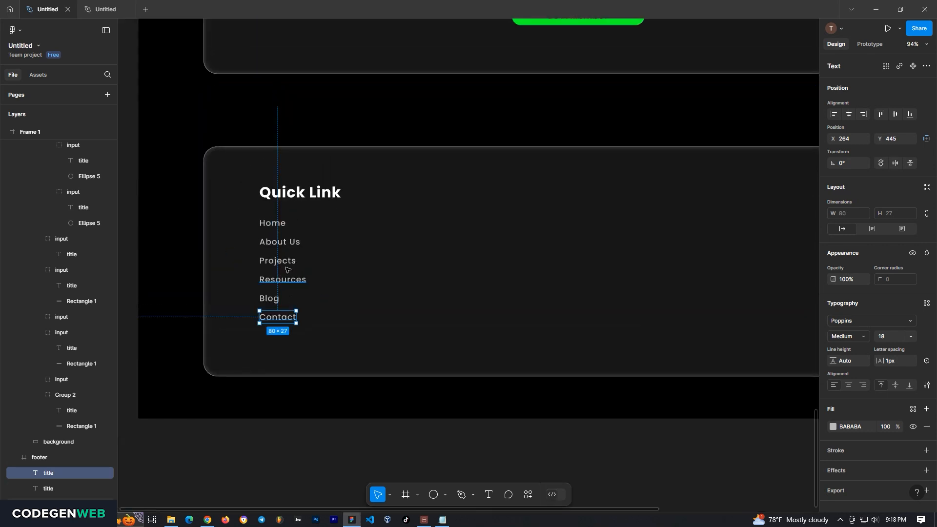
scroll(284, 255, "down", 3)
scroll(313, 320, "up", 1)
scroll(74, 415, "down", 3)
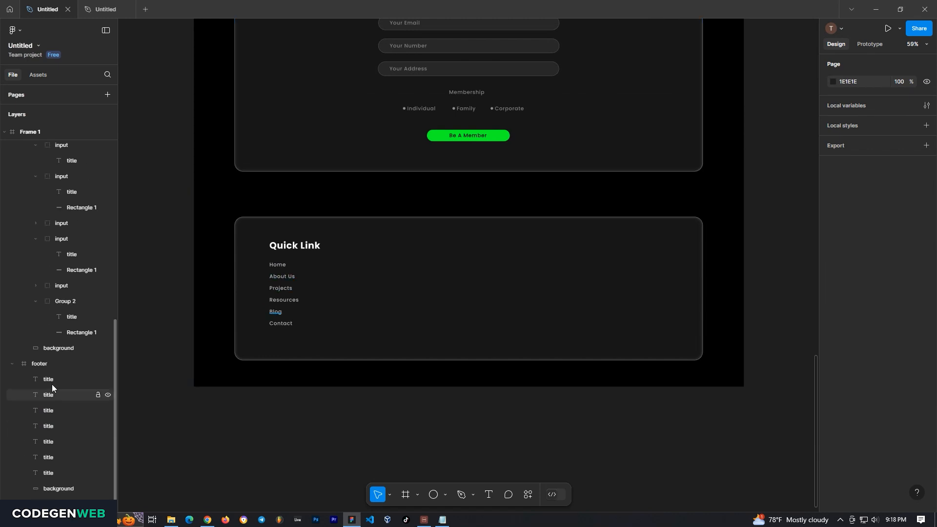
left_click(64, 484, "shift")
left_click(64, 484, "ctrl")
key("ctrl+g")
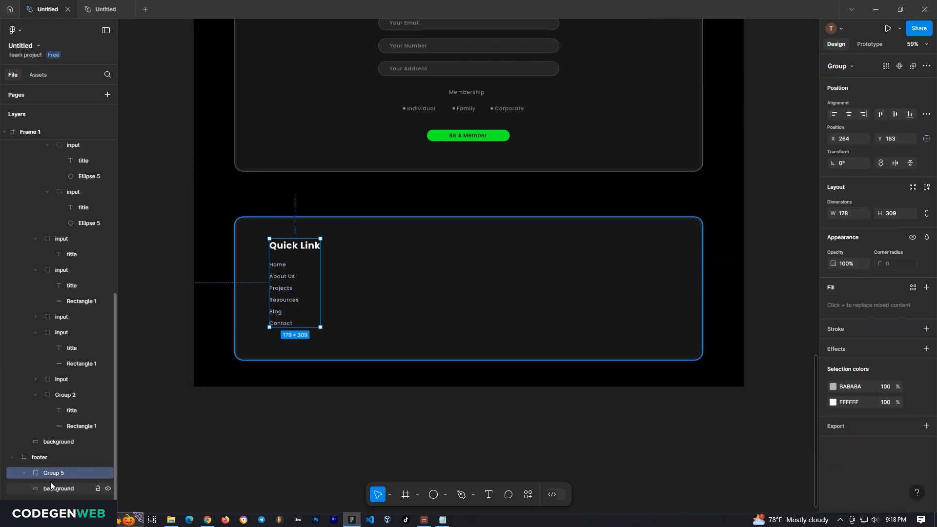
Set the font size of the six footer links to 16.
scroll(62, 471, "down", 3)
left_click(63, 393)
left_click(61, 458, "shift")
scroll(288, 282, "up", 1)
type("16")
key("Return")
scroll(268, 272, "up", 5)
left_click(412, 276)
Move the "About Us" link up so it sits just beneath "Home" with a small gap.
left_click(294, 244)
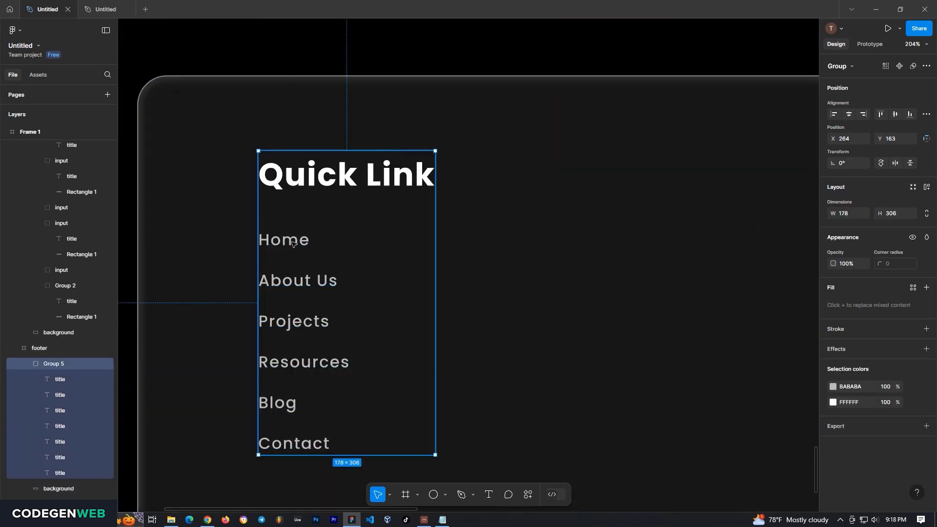
double_click(296, 283)
left_click_drag(295, 283, 297, 268)
scroll(296, 312, "down", 2)
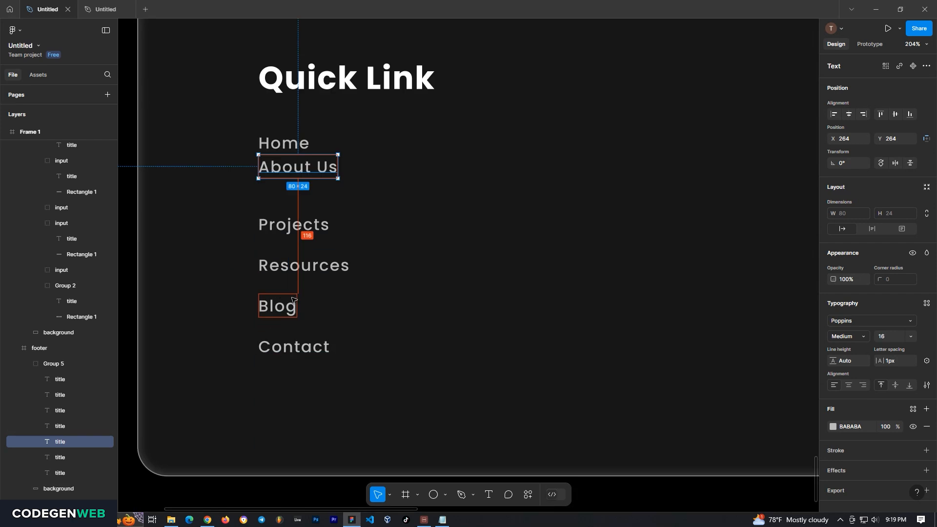
scroll(294, 303, "down", 6)
key("Escape")
scroll(289, 286, "up", 6)
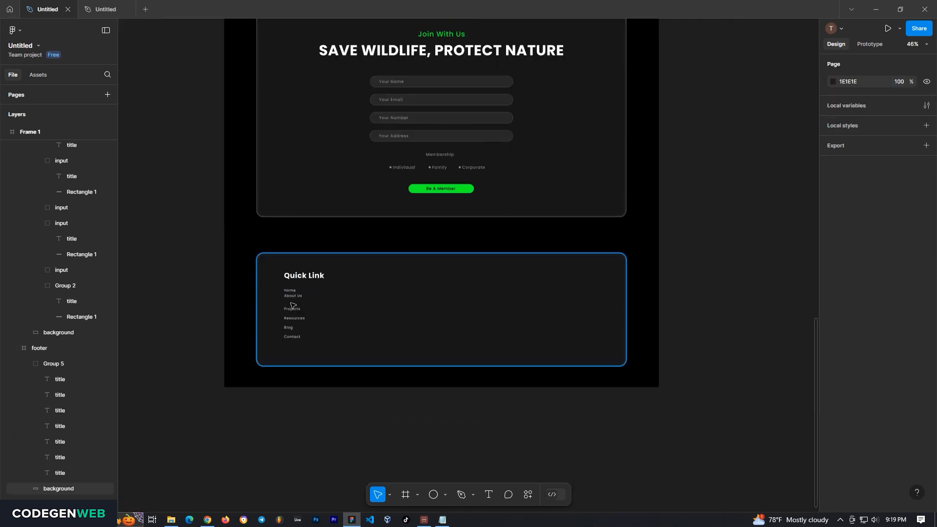
double_click(284, 292)
left_click_drag(286, 293, 286, 297)
Move the Projects, Resources, Blog and Contact links up so the list is tightly and evenly spaced.
left_click_drag(284, 332, 280, 295)
left_click(279, 321)
left_click_drag(281, 371, 281, 352)
left_click_drag(283, 396, 279, 373)
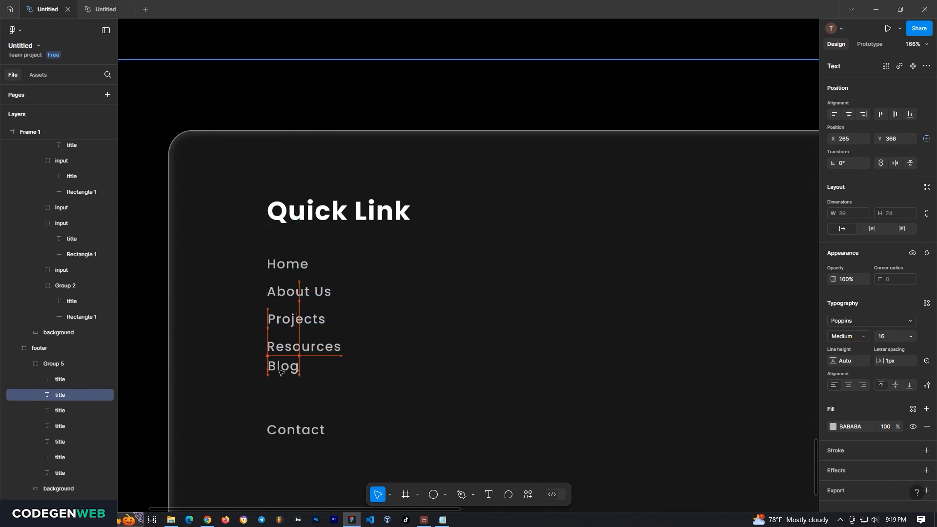
left_click_drag(280, 372, 281, 375)
left_click_drag(285, 431, 288, 401)
left_click(293, 318)
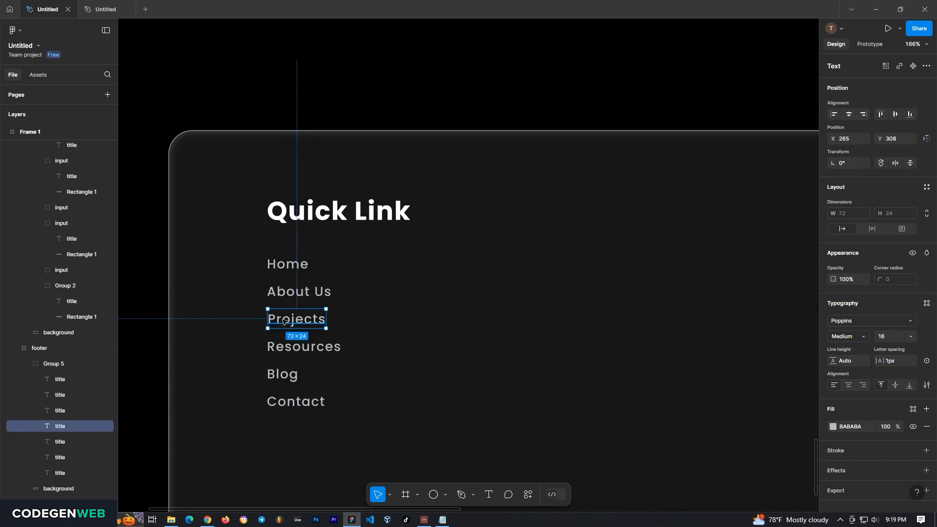
Move the "Quick Link" heading down to Y 172, closer to its links.
scroll(293, 318, "down", 5)
scroll(293, 317, "down", 5)
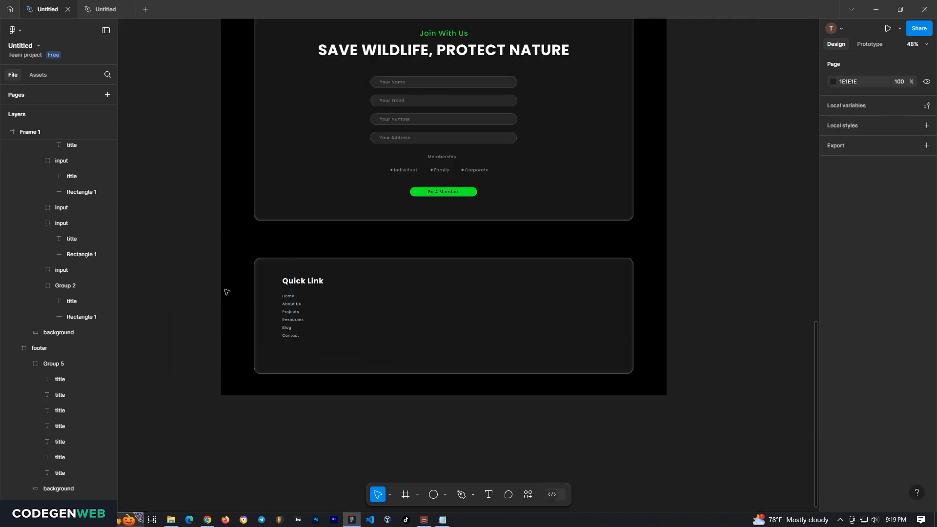
left_click(306, 293)
scroll(286, 350, "up", 3)
left_click(288, 335)
scroll(288, 333, "up", 3)
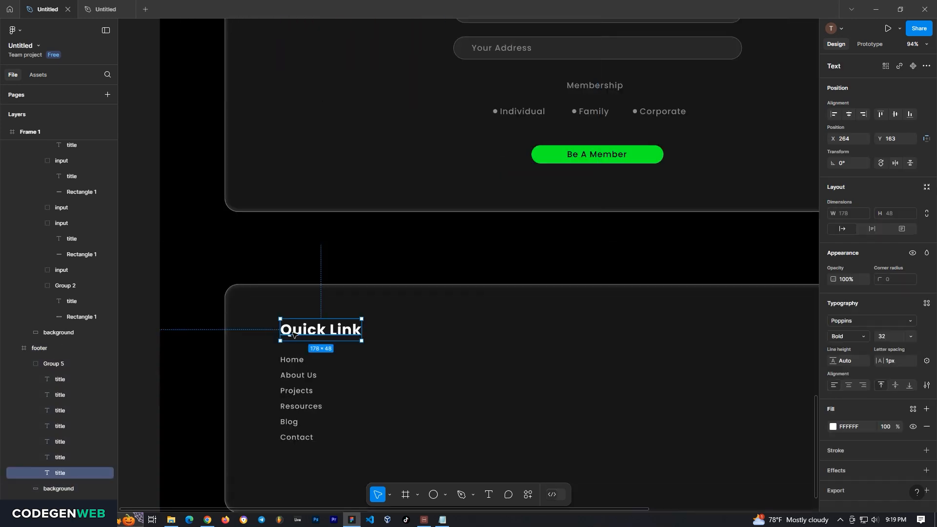
left_click_drag(293, 334, 293, 339)
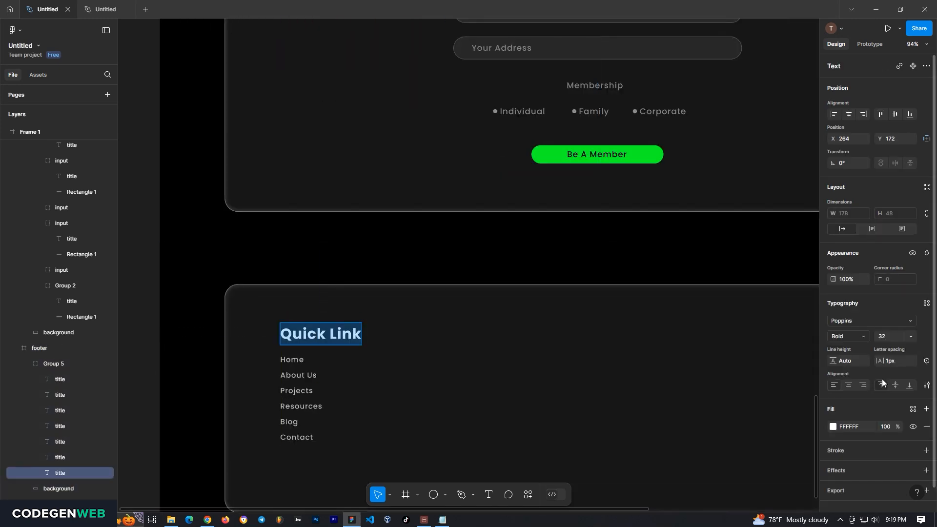
Restyle the "Quick Link" heading as SemiBold at size 24 and adjust its position to Y 181.
left_click(848, 336)
left_click(857, 325)
left_click_drag(289, 336, 290, 335)
left_click(152, 322)
scroll(283, 325, "down", 5)
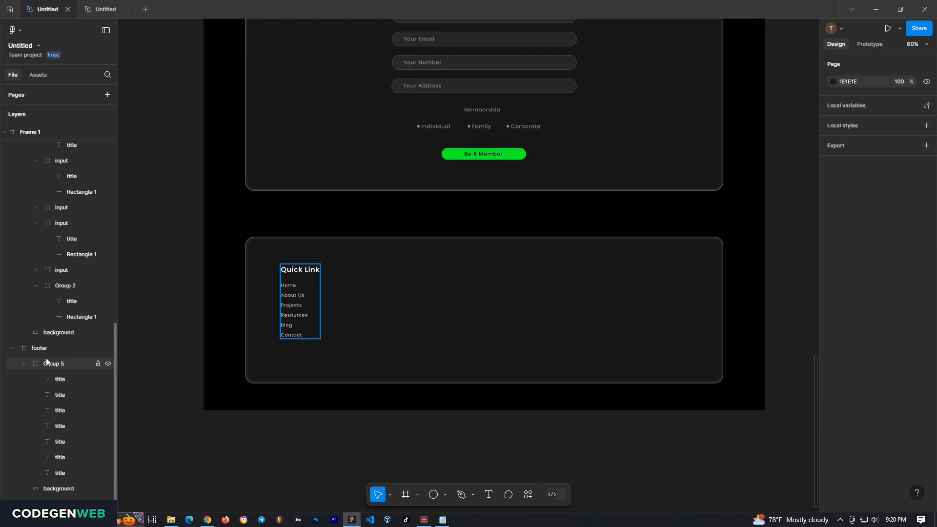
Duplicate the Quick Link column twice at the same height, placing the copies at X 893 and X 1522.
left_click(293, 287)
left_click_drag(292, 287, 475, 288)
scroll(285, 288, "down", 3)
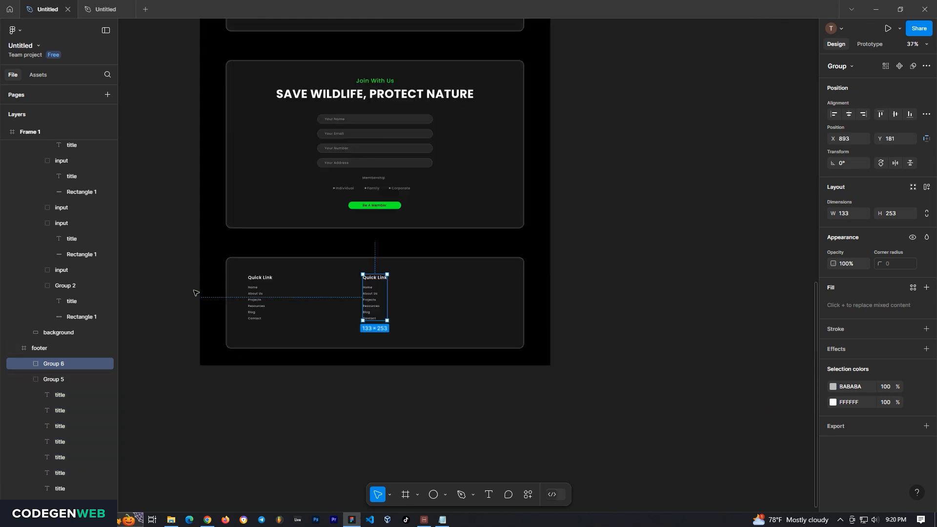
scroll(369, 305, "up", 1)
left_click_drag(377, 308, 484, 308)
scroll(379, 317, "up", 5)
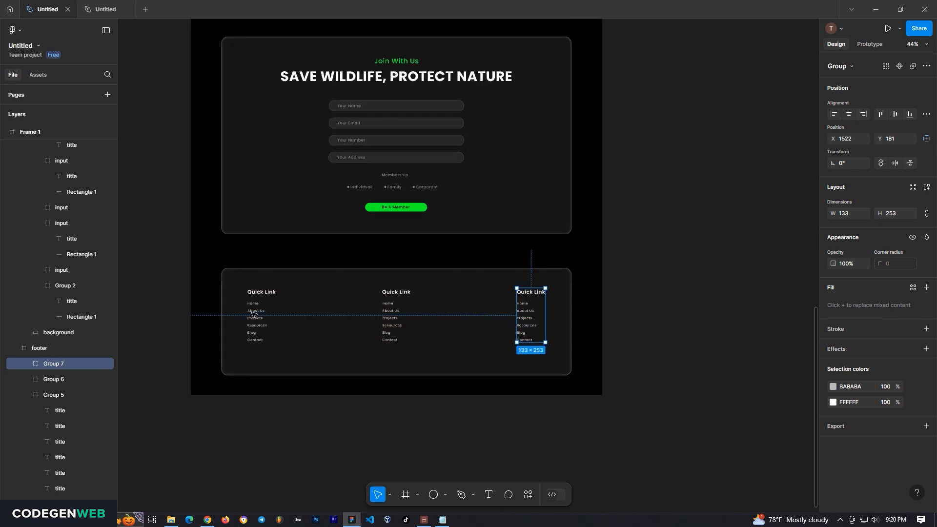
Move the two outer footer columns inward, the first to X 363 and the third to X 1423.
left_click(299, 288)
left_click_drag(304, 287, 303, 287)
left_click_drag(698, 285, 664, 285)
Change the middle column's heading to "Contacts" and the third column's heading to "Socials".
double_click(473, 277)
double_click(474, 278)
left_click(669, 279)
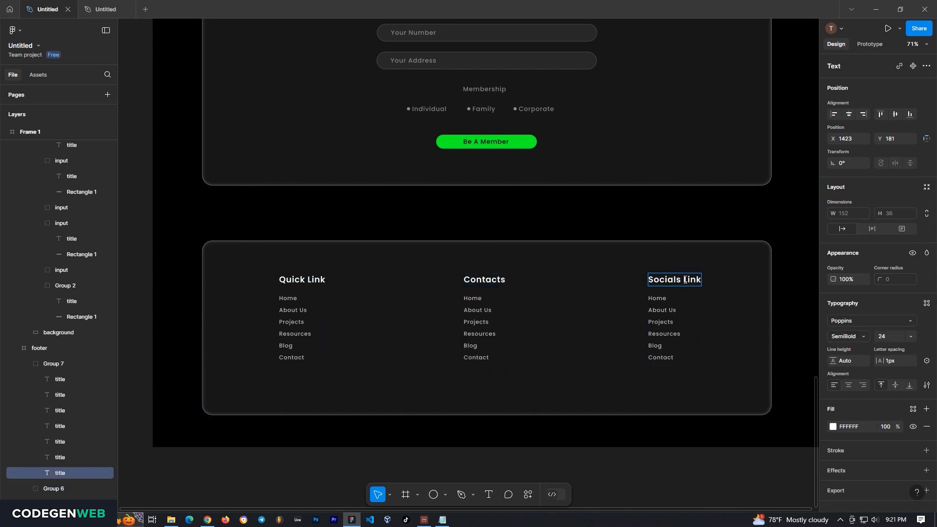
Replace "Home" in the Contacts column with the first phone number from the Notepad notes.
left_click(476, 299)
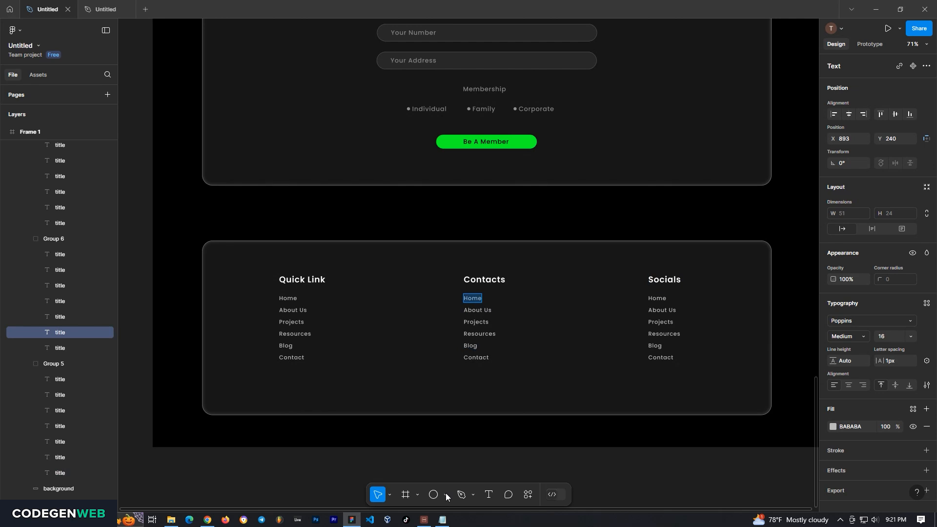
left_click(442, 519)
left_click_drag(524, 386, 418, 386)
key("alt+Tab")
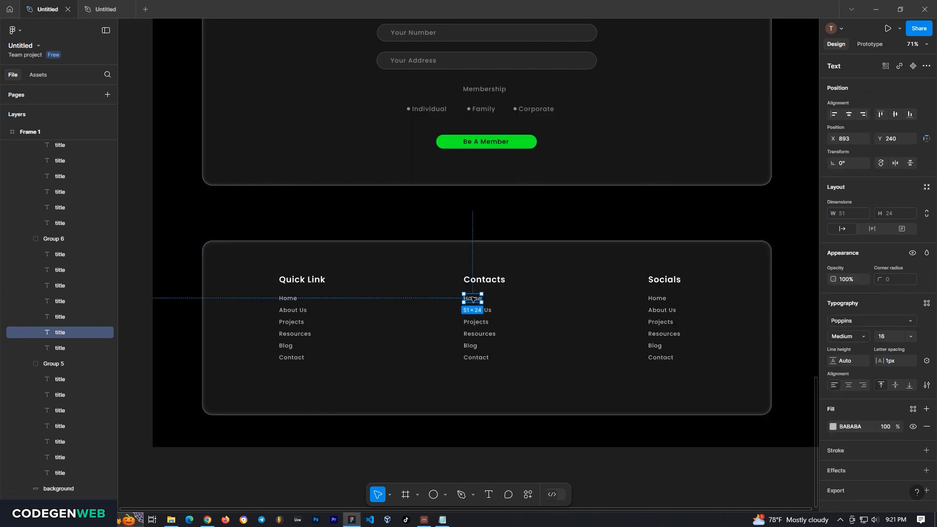
scroll(520, 318, "up", 5)
Replace "About Us" in the Contacts column with the second phone number copied from the Notepad notes.
left_click(439, 305)
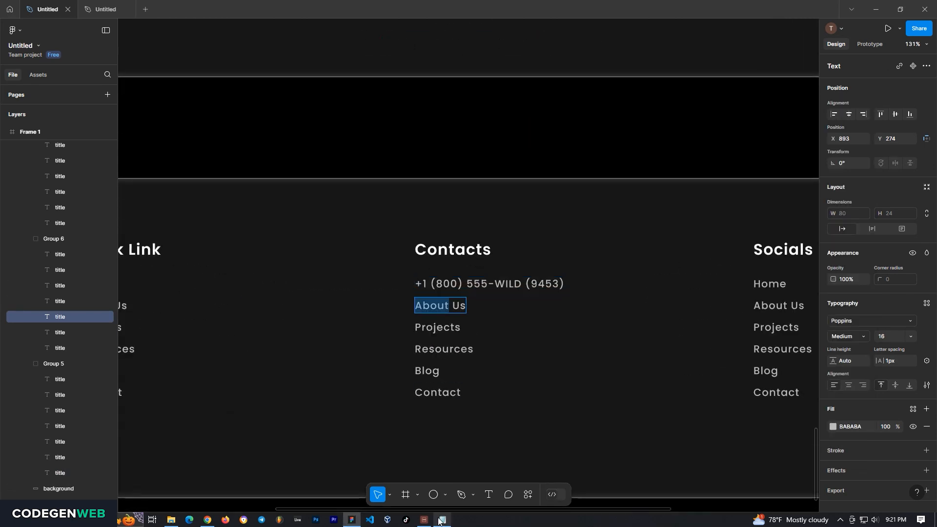
left_click(442, 520)
left_click_drag(524, 395, 398, 397)
key("ctrl+c")
key("alt+Tab")
key("Return")
key("ctrl+v")
Replace "Projects" in the Contacts column with the organisation's e-mail address copied from the Notepad notes.
key("alt+Tab")
left_click_drag(495, 414, 413, 405)
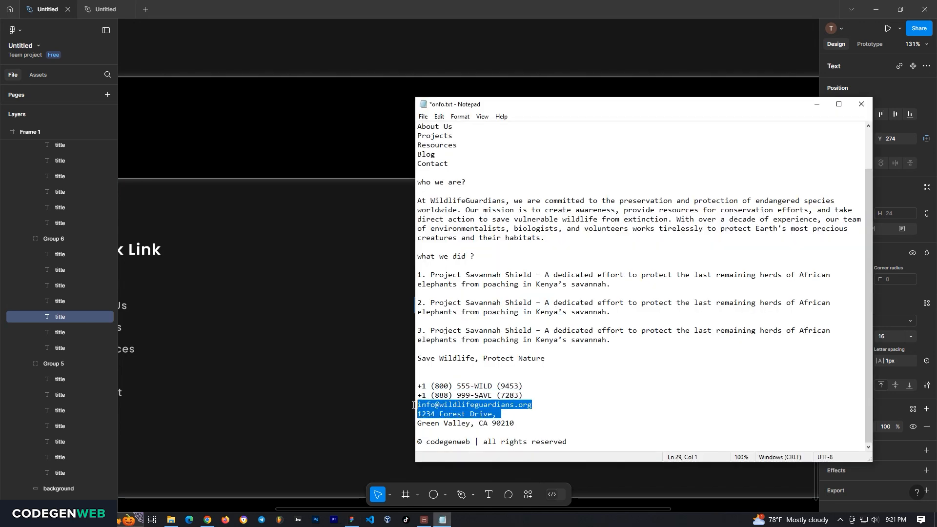
left_click_drag(535, 405, 374, 393)
key("ctrl+c")
key("alt+Tab")
left_click(445, 328)
key("Return")
key("ctrl+v")
Replace "Resources" in the Contacts column with the two-line postal address copied from the Notepad notes.
left_click(443, 520)
left_click_drag(517, 424, 436, 414)
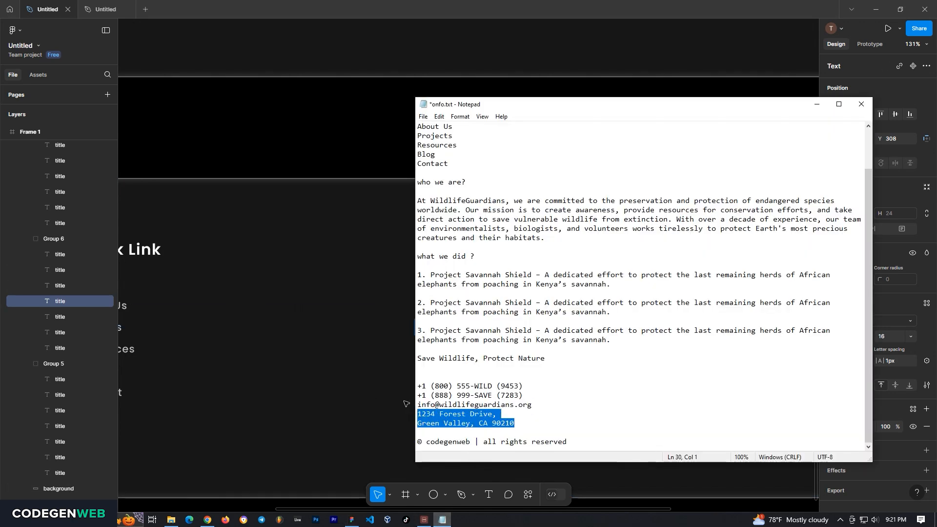
key("ctrl+c")
key("alt+Tab")
left_click(452, 349)
key("Return")
key("ctrl+v")
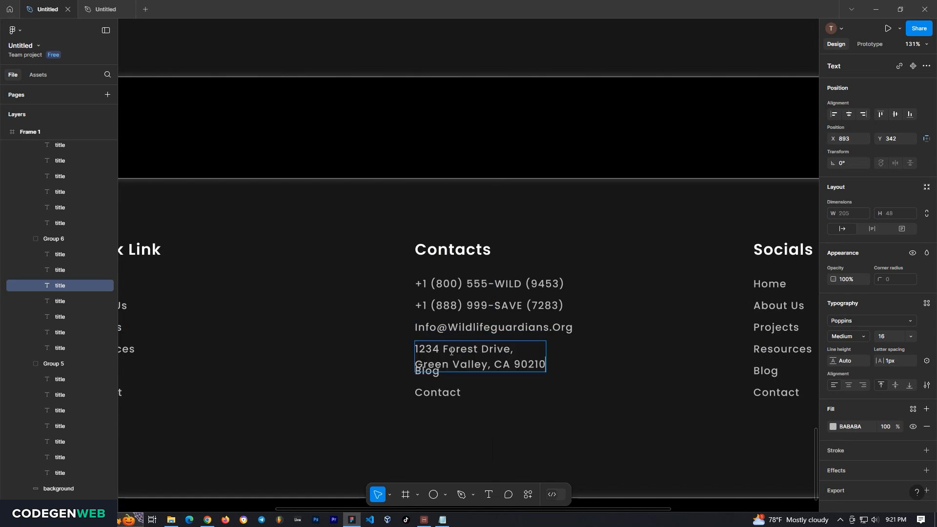
Delete the leftover "Blog" and "Contact" entries from the Contacts column.
left_click(432, 376)
key("Escape")
key("Delete")
left_click(442, 519)
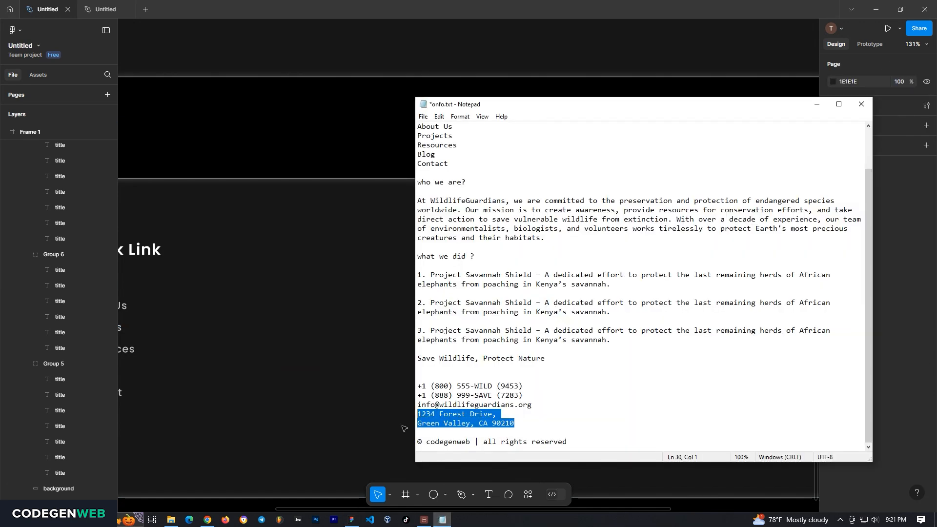
left_click(440, 465)
left_click(438, 393, "ctrl")
key("Delete")
Replace the first four entries of the Socials column with Facebook, Instagram, Twitter and Linkedin.
scroll(281, 355, "down", 6)
scroll(407, 353, "up", 3)
scroll(405, 328, "up", 4)
double_click(413, 310)
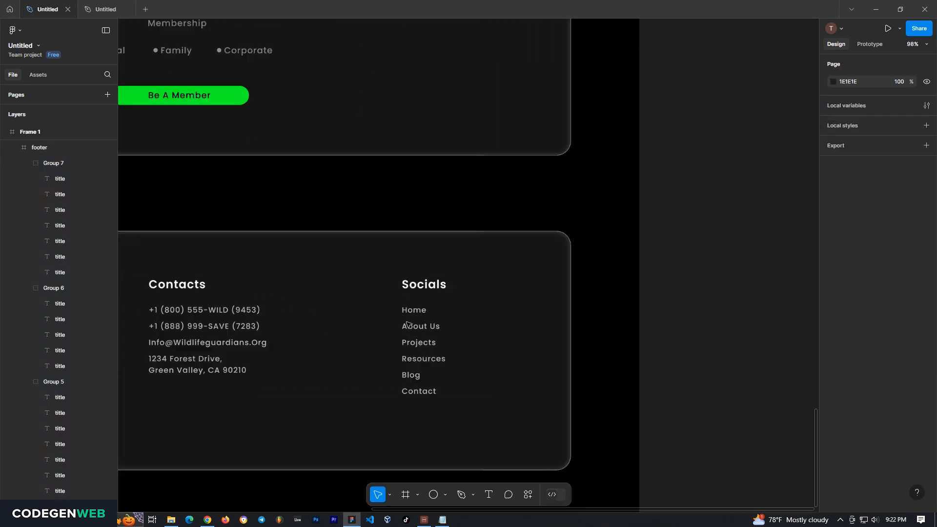
double_click(416, 311)
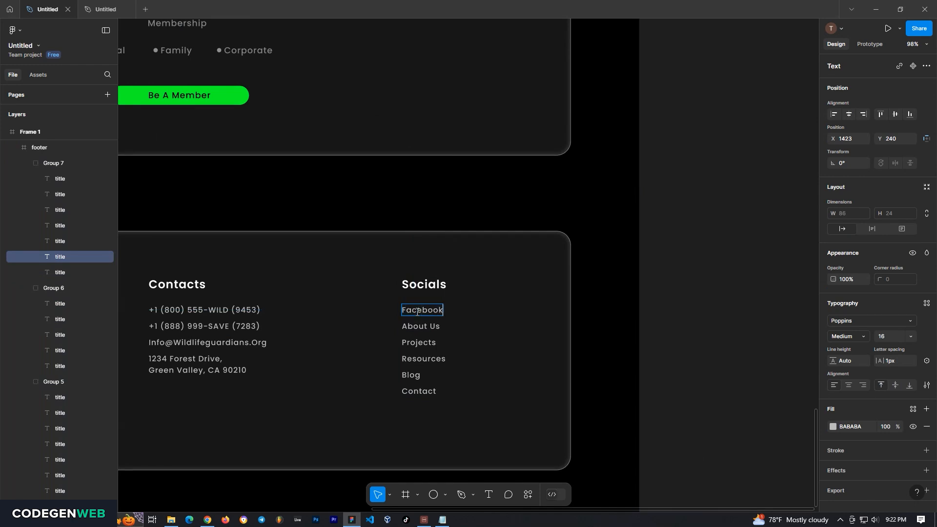
double_click(415, 327)
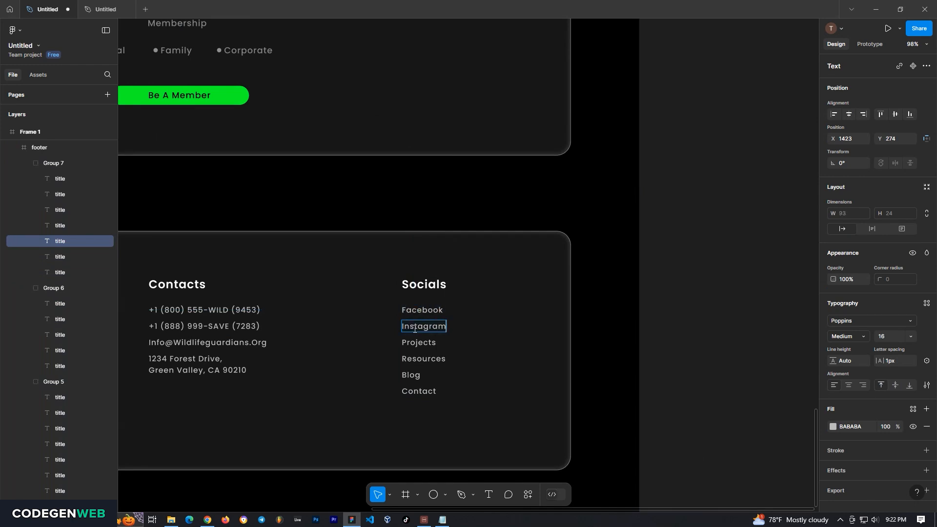
double_click(413, 343)
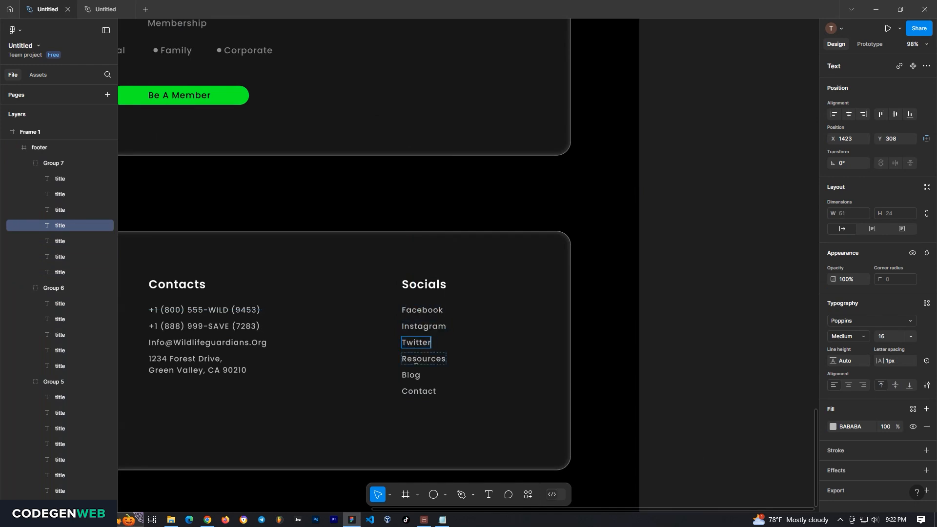
double_click(415, 360)
Delete the leftover "Blog" and "Contact" entries from the Socials column.
double_click(419, 376)
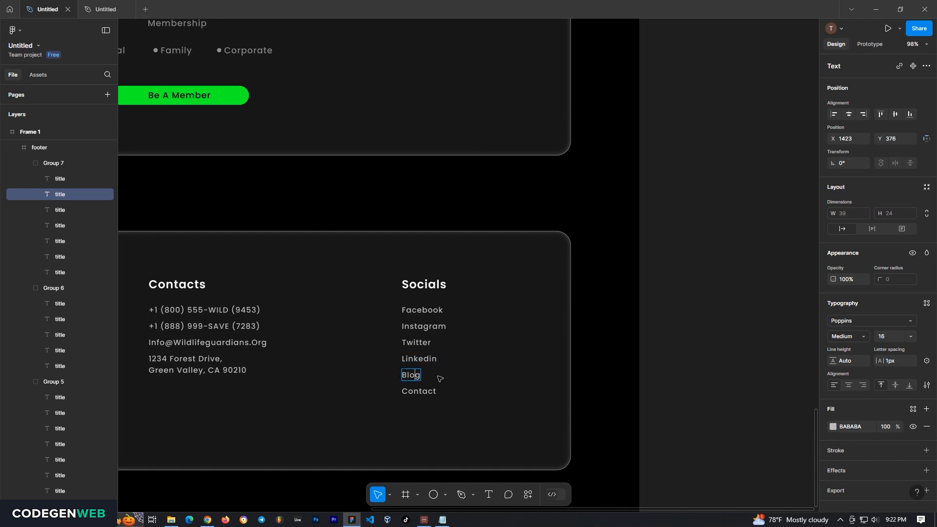
key("Delete")
double_click(419, 392)
double_click(421, 391)
key("Delete")
Examine the three-column footer together with the form and project sections above it.
scroll(492, 352, "down", 3)
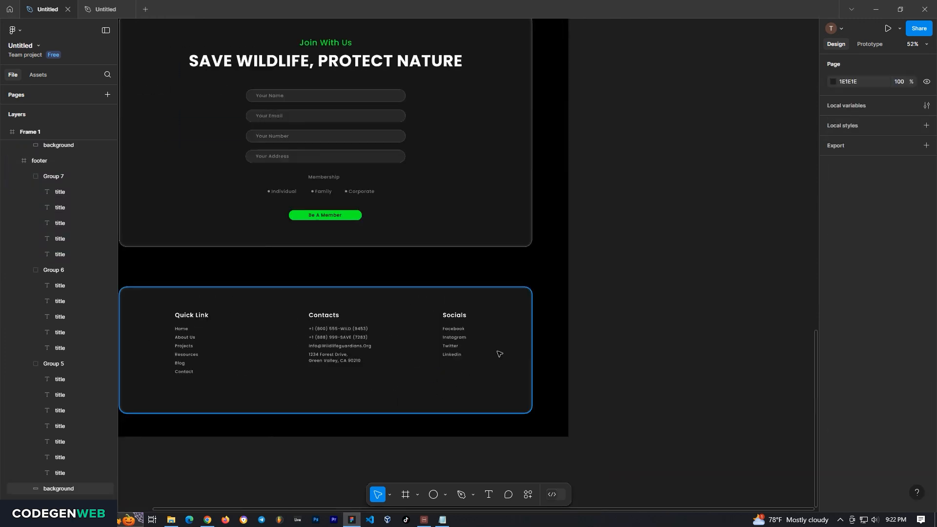
scroll(488, 352, "left", 2)
scroll(409, 352, "up", 1)
scroll(409, 351, "down", 4)
scroll(561, 344, "up", 1)
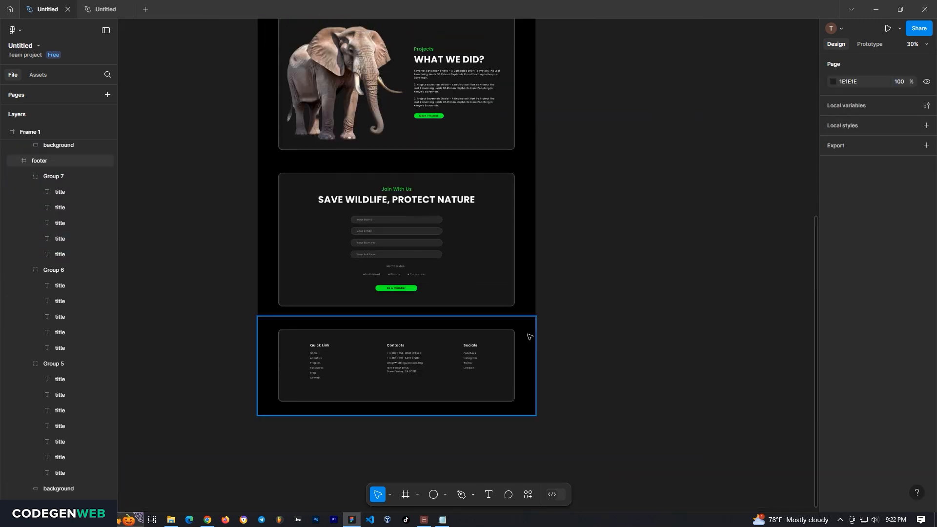
scroll(570, 344, "up", 2)
scroll(273, 341, "up", 10)
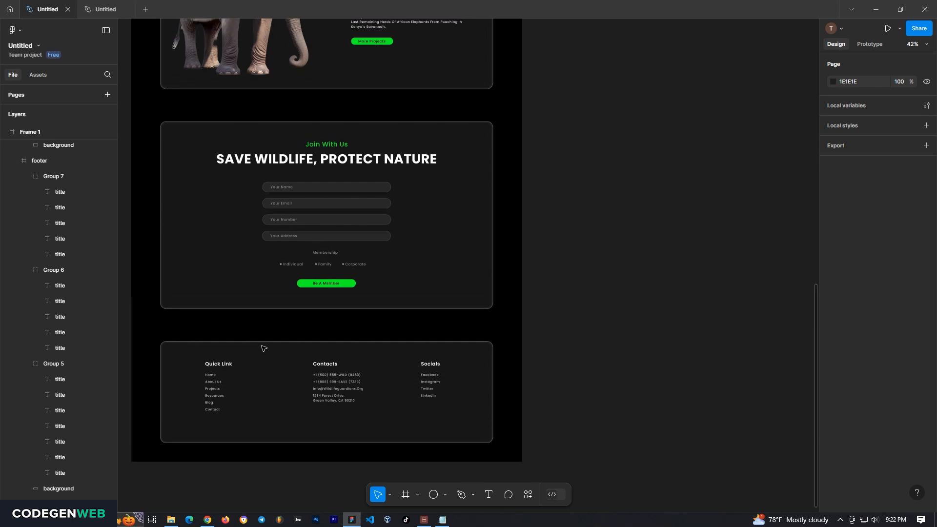
scroll(254, 307, "down", 7)
scroll(633, 328, "down", 6)
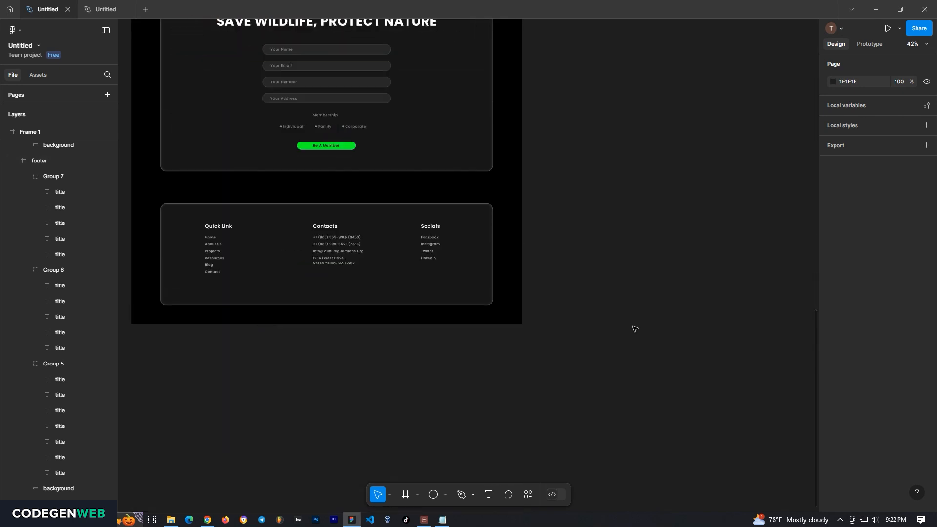
scroll(313, 255, "up", 4)
Duplicate the Quick Link column's "Contact" text to X 938, Y 550 and move its layer out of the group, just above background.
left_click(226, 246)
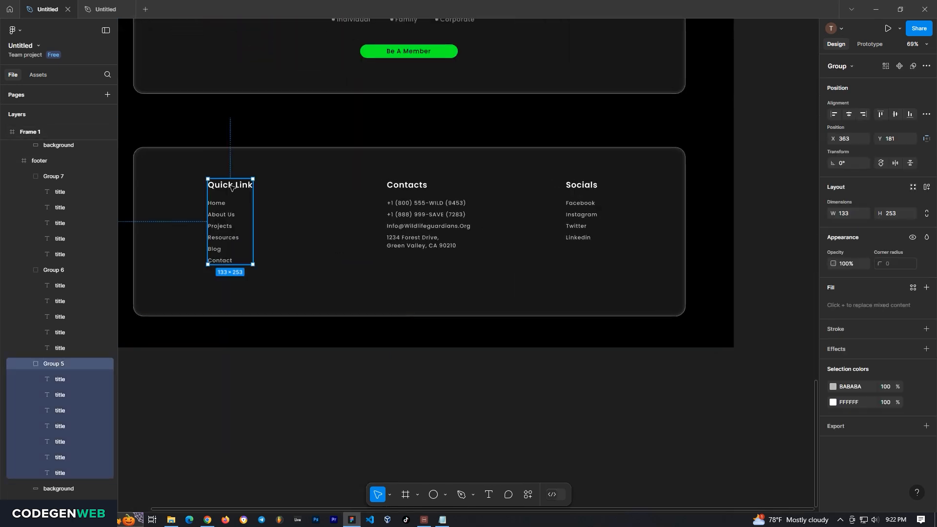
double_click(224, 260)
left_click_drag(224, 260, 418, 307)
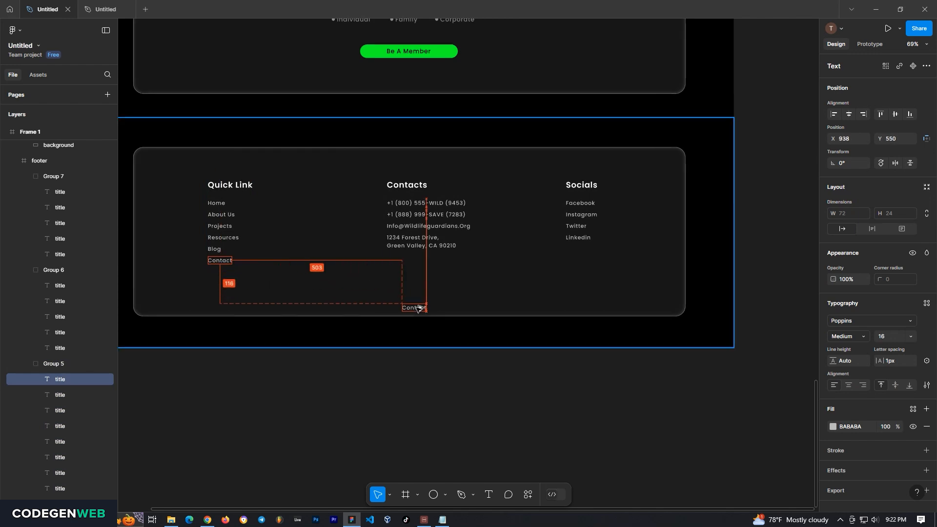
left_click_drag(59, 368, 56, 482)
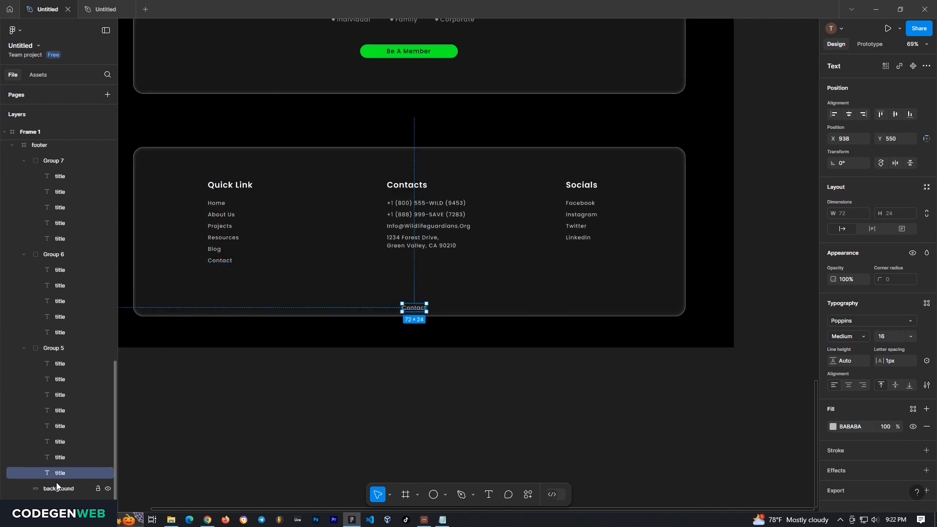
Replace the duplicated text with the copyright line "© Codegenweb | All Rights Reserved" from the Notepad notes.
left_click(446, 520)
left_click_drag(570, 441, 391, 437)
left_click(392, 435)
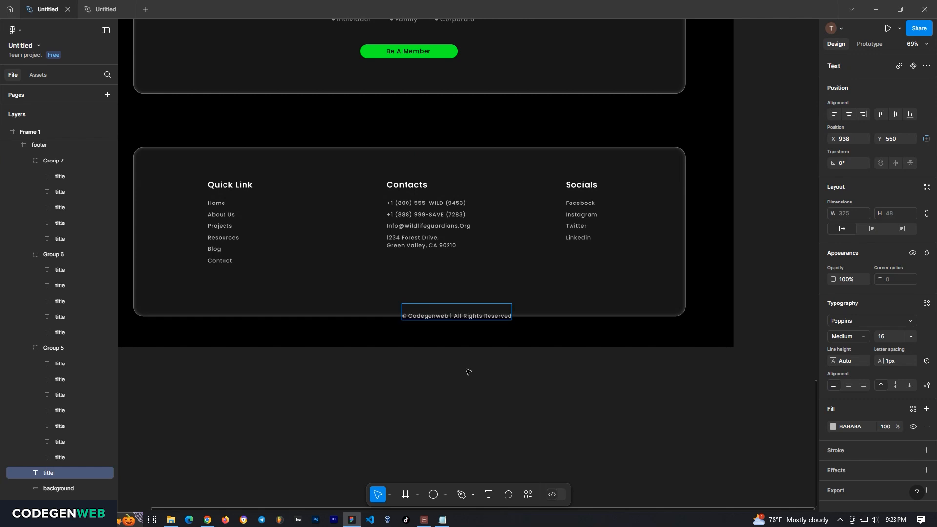
Centre the copyright line and fit its 325 × 47 text box just inside the footer card's lower edge at X 801, Y 528.
left_click(848, 114)
left_click_drag(399, 303, 399, 317)
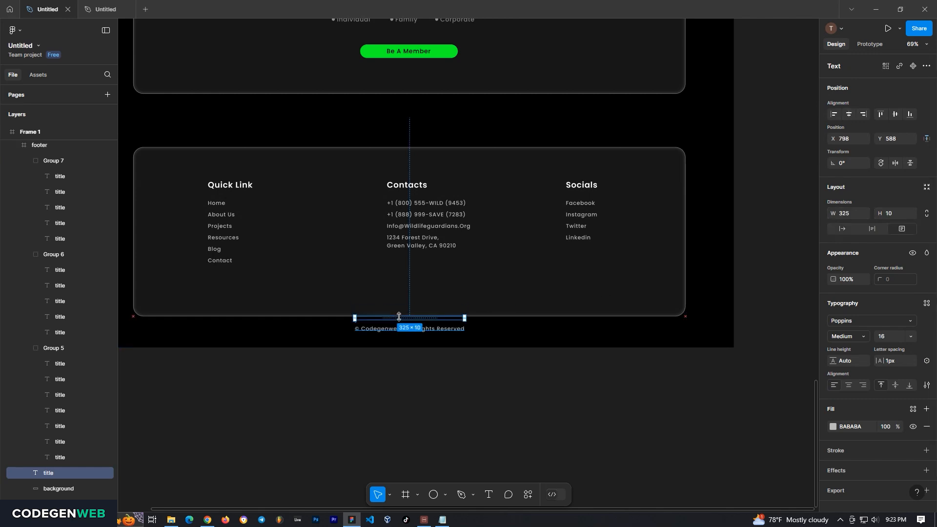
scroll(407, 228, "up", 3)
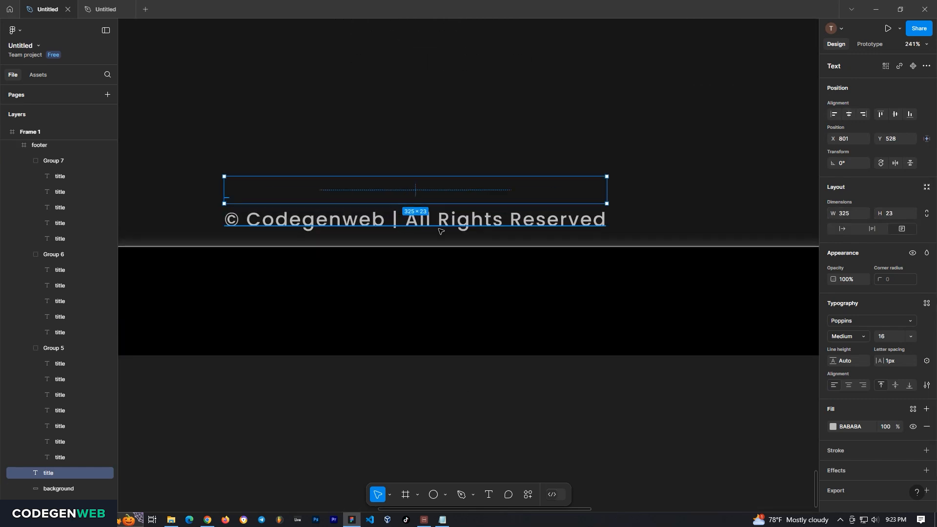
left_click_drag(440, 224, 440, 232)
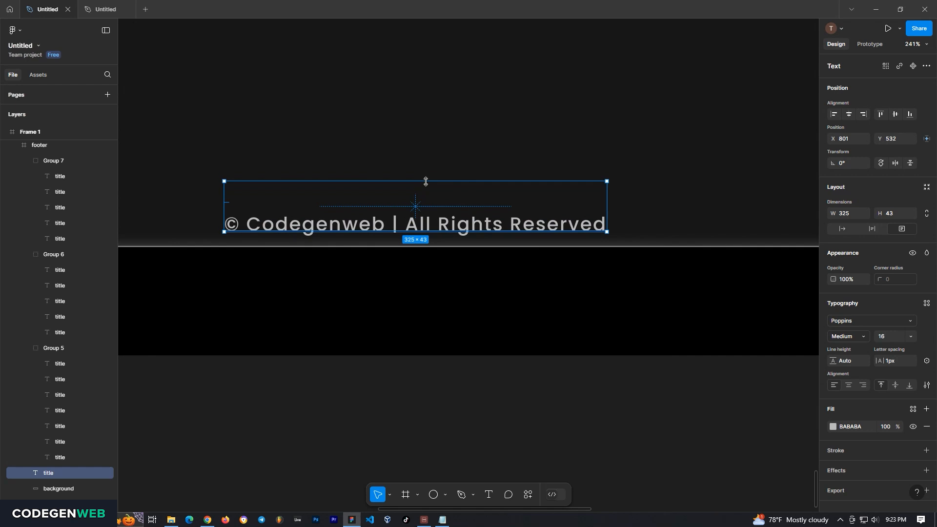
key("alt")
left_click(713, 415)
Darken the copyright line's fill colour to 6A6A6A.
scroll(466, 248, "down", 3)
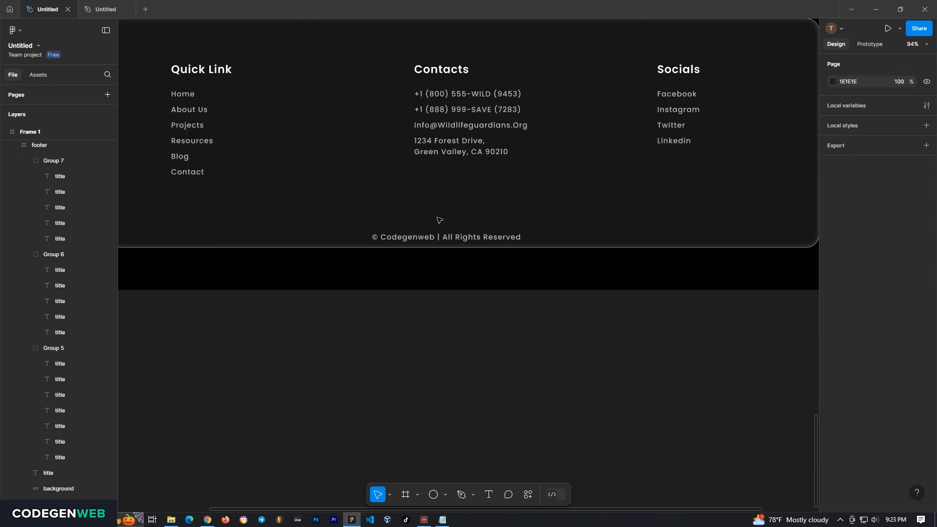
left_click(431, 238)
left_click(833, 427)
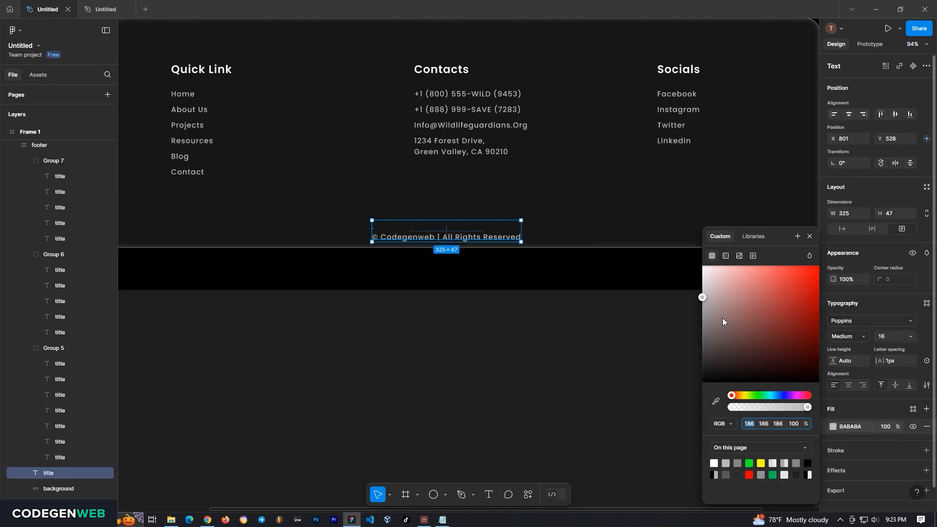
left_click_drag(695, 348, 695, 345)
left_click(507, 342)
Reduce the font size of the copyright line slightly.
scroll(478, 337, "down", 3)
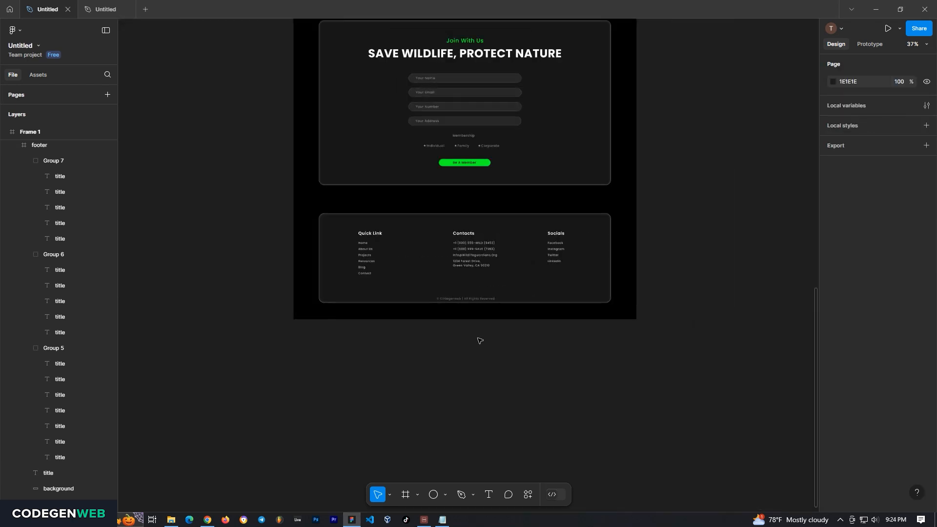
scroll(522, 376, "up", 1)
scroll(681, 327, "up", 2)
scroll(682, 336, "down", 5)
scroll(477, 230, "up", 5)
left_click(463, 226)
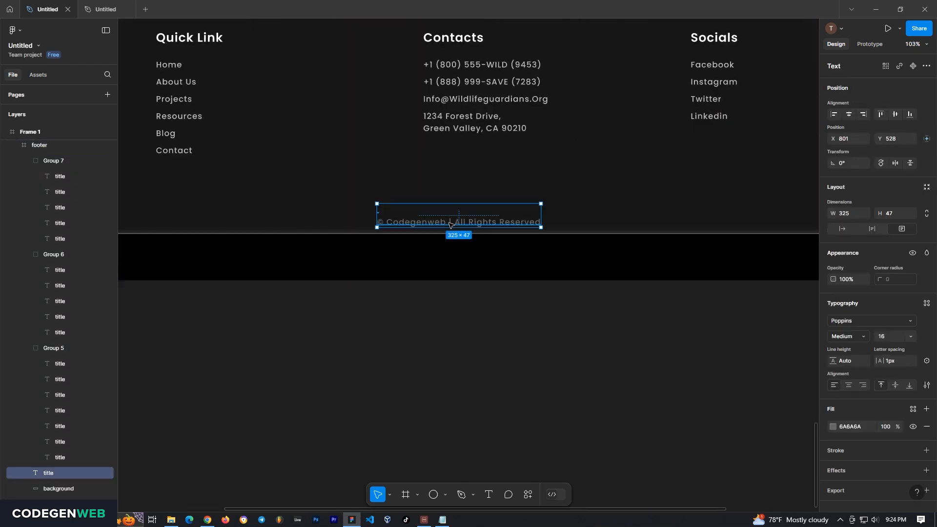
left_click(600, 298)
scroll(456, 311, "down", 5)
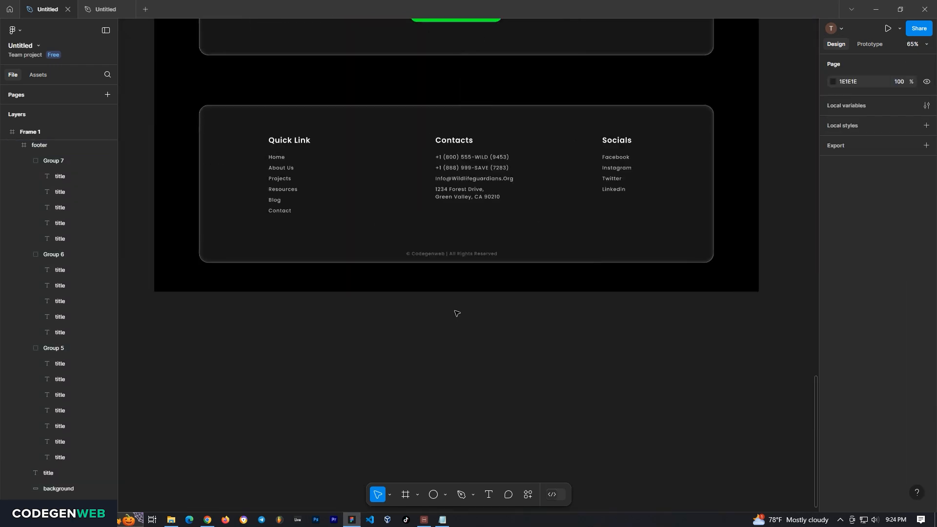
Review the whole landing page from the hero section down to the footer, including the blurred gradient circles along its edges.
scroll(477, 328, "up", 15)
scroll(517, 299, "down", 3)
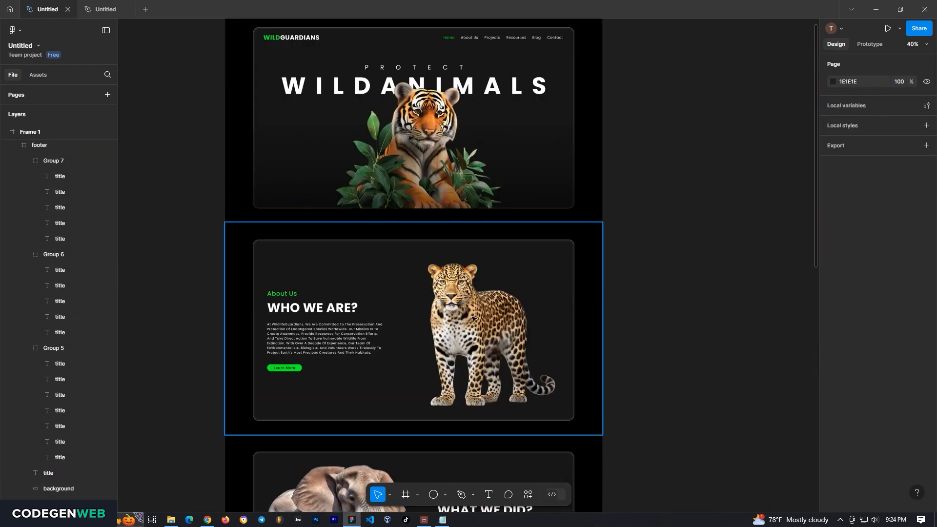
left_click(642, 328)
left_click(665, 278)
scroll(665, 278, "down", 11)
scroll(520, 278, "up", 4)
scroll(521, 279, "down", 4)
scroll(627, 341, "up", 4)
scroll(627, 341, "up", 3)
scroll(580, 300, "down", 5)
scroll(580, 299, "down", 3)
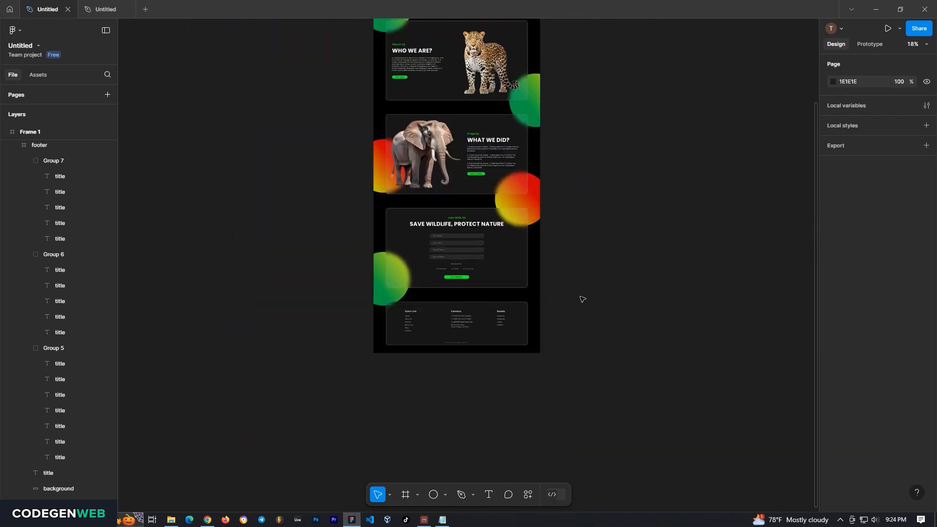
scroll(581, 297, "up", 4)
scroll(581, 297, "up", 2)
scroll(590, 291, "up", 2)
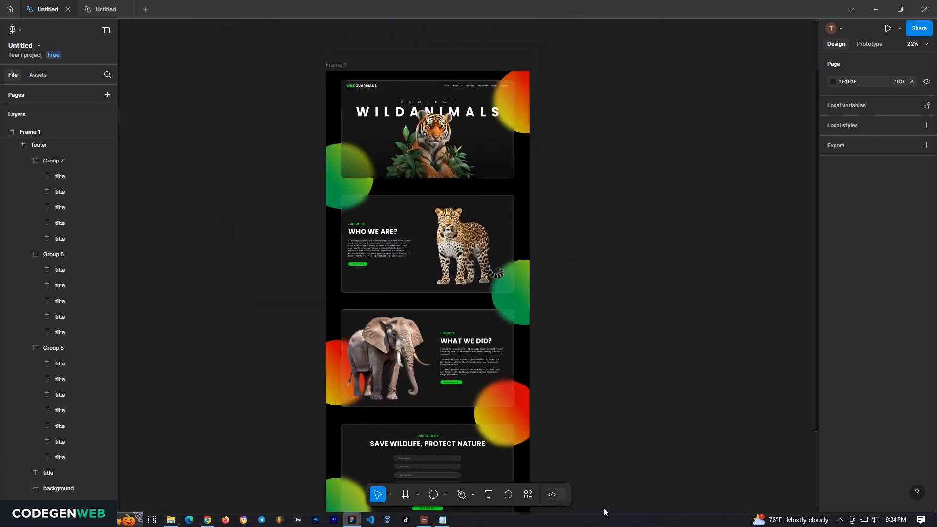
Launch the prototype presentation of the landing page to preview it at full size.
scroll(413, 128, "up", 6)
scroll(434, 219, "up", 3)
scroll(445, 298, "up", 1)
left_click(889, 29)
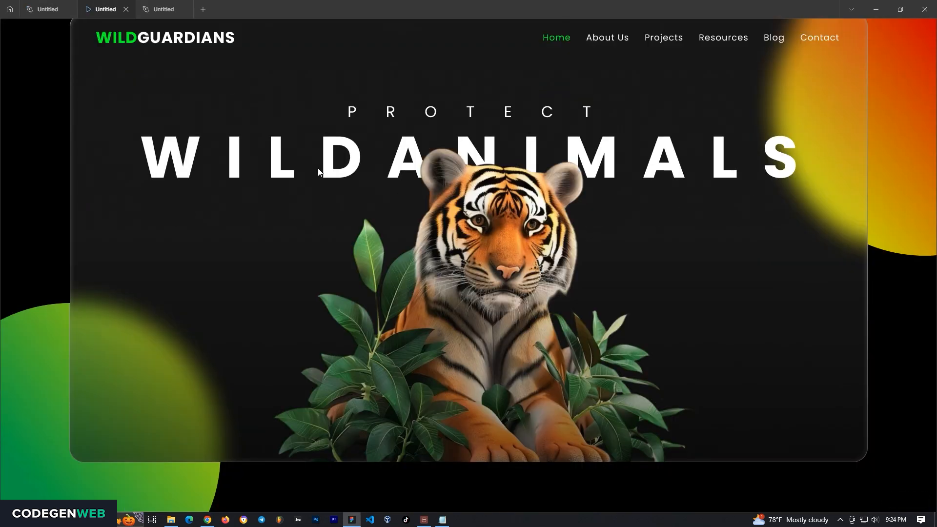
Review the presented page from the hero through the projects and membership form sections to the footer, and return to the hero.
scroll(317, 167, "down", 10)
scroll(320, 157, "down", 10)
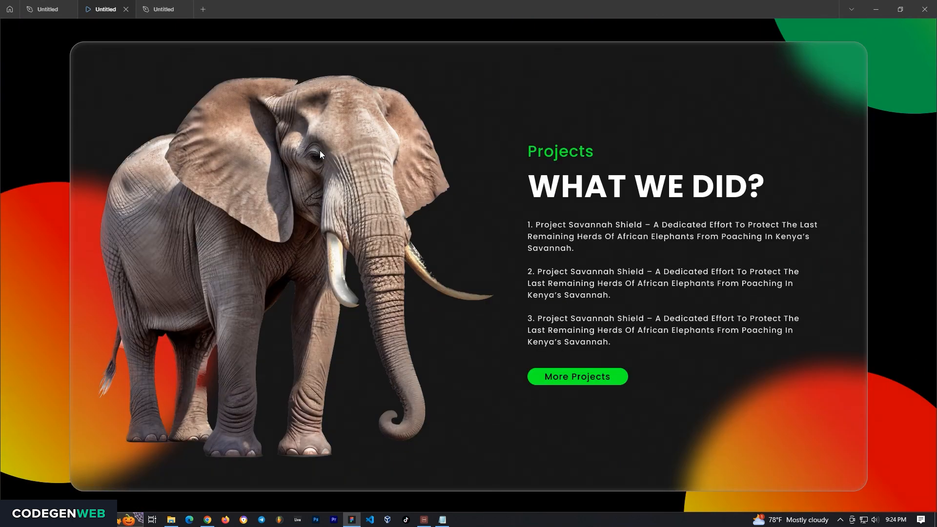
scroll(320, 152, "down", 10)
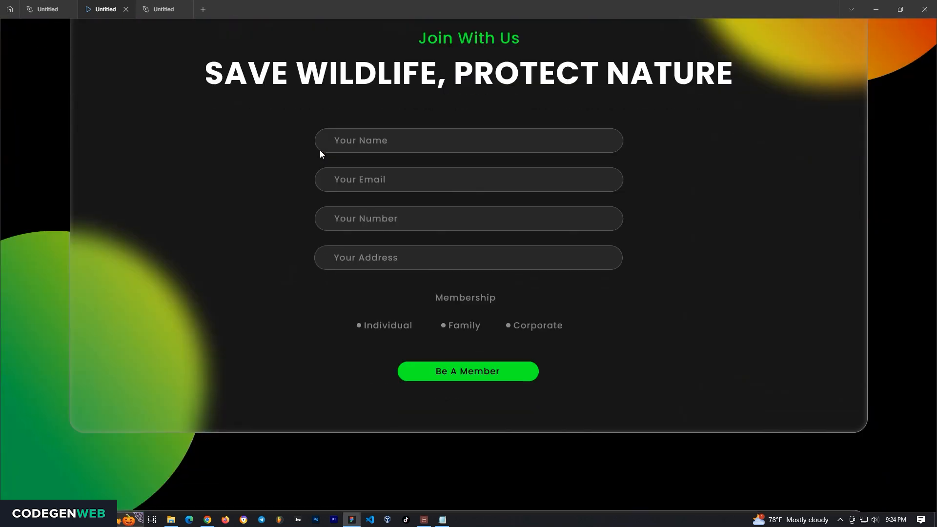
scroll(320, 153, "up", 1)
scroll(326, 146, "up", 2)
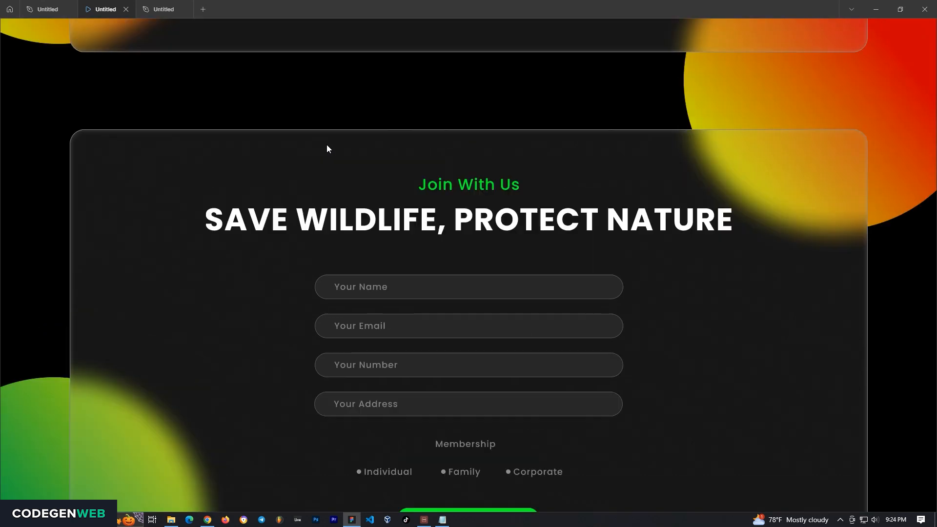
scroll(326, 146, "down", 9)
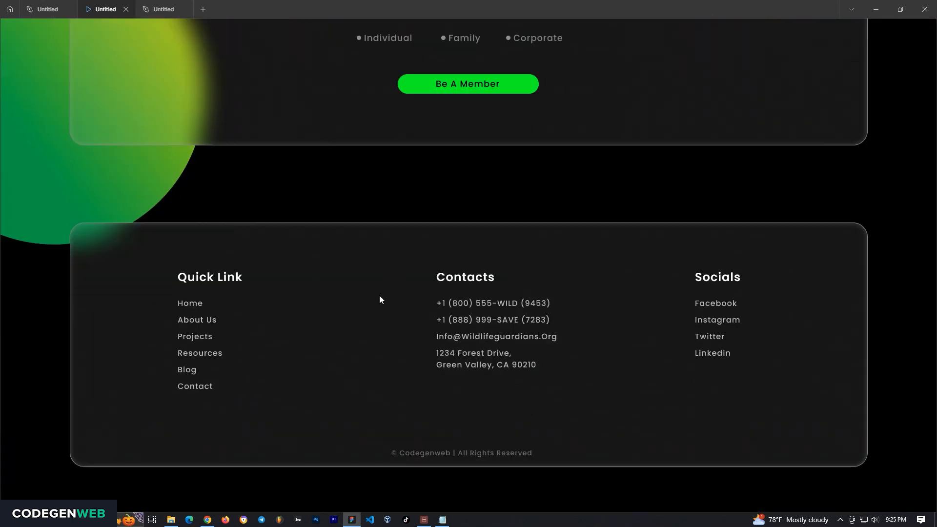
scroll(379, 299, "up", 12)
scroll(379, 299, "up", 8)
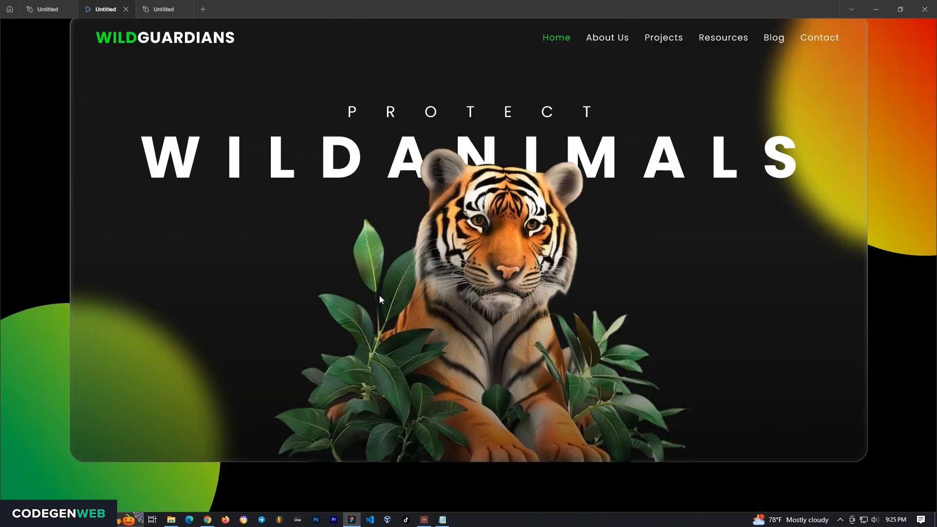